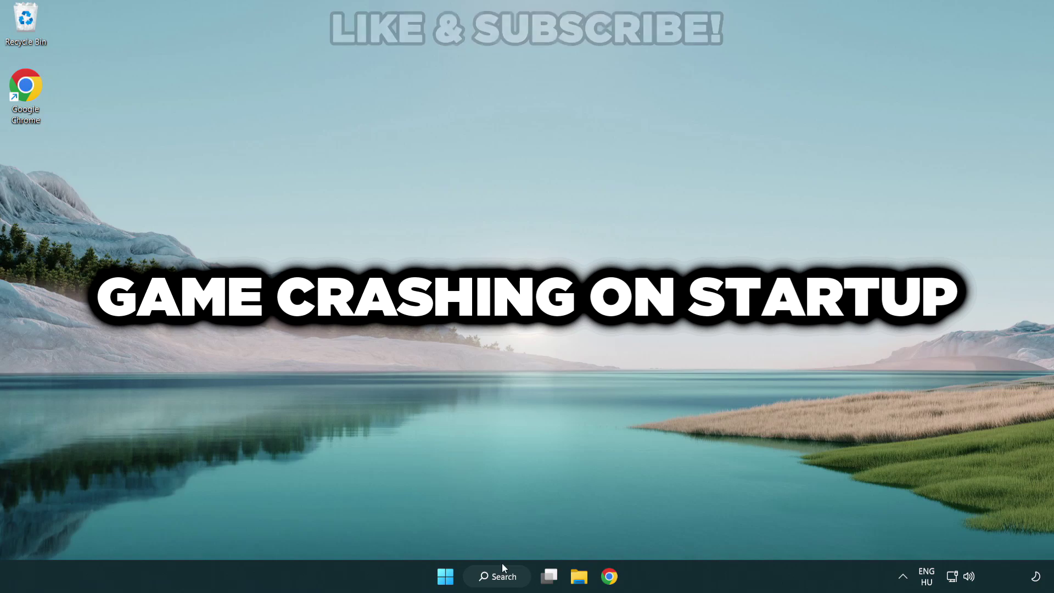
Search Windows for 'device manager' and open Device Manager from the results.
{"action": "left_click", "coordinate": [510, 583]}
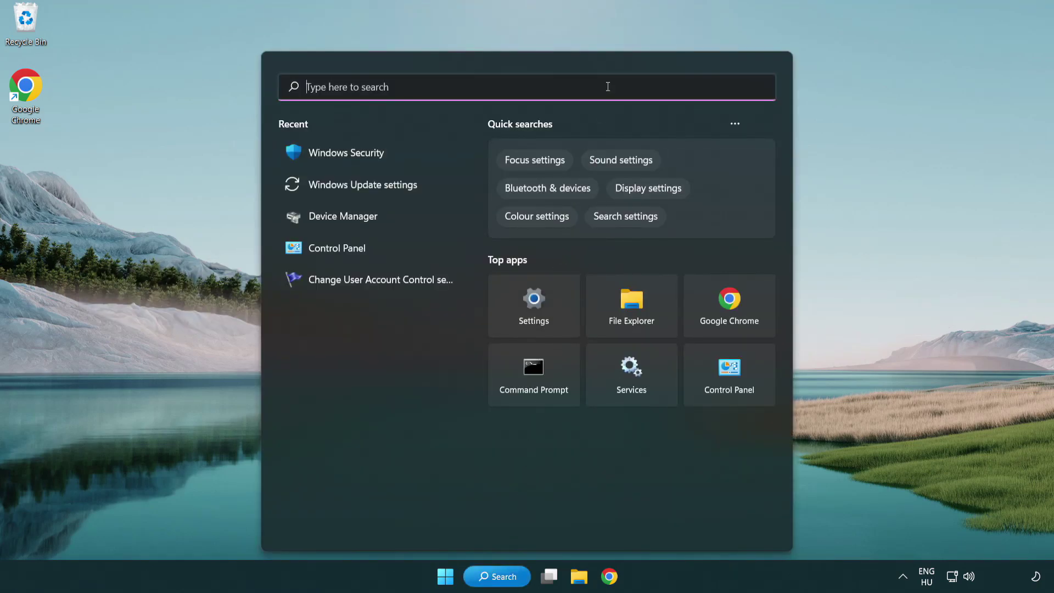
{"action": "type", "text": "device m"}
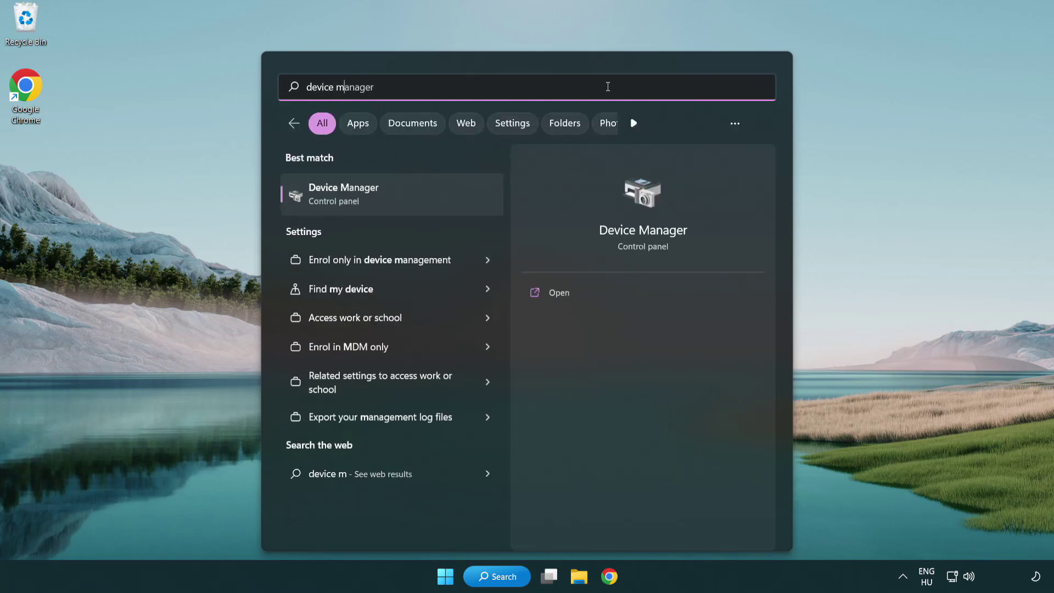
{"action": "type", "text": "anager"}
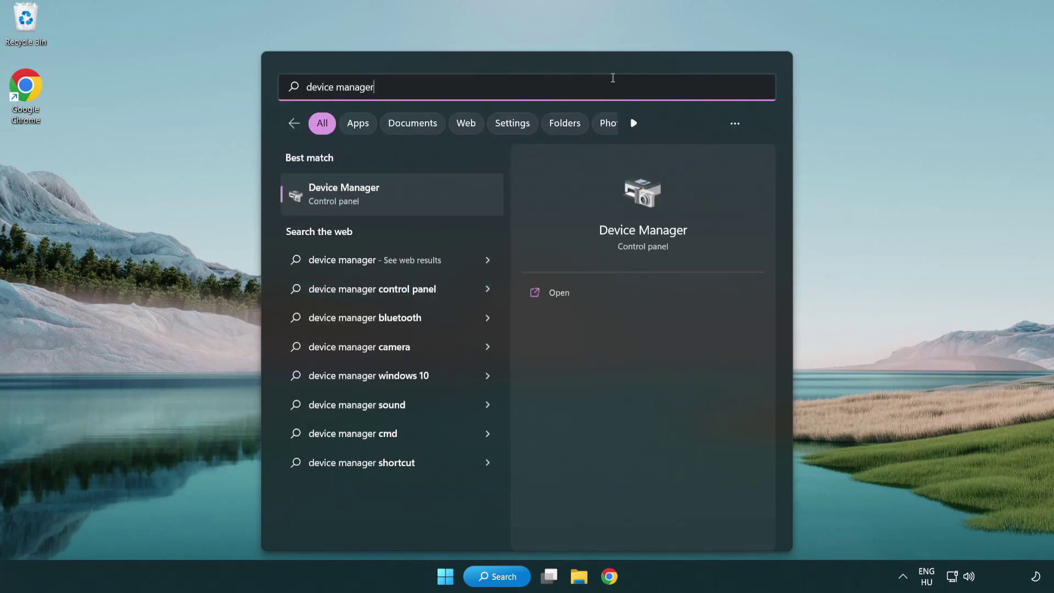
{"action": "left_click", "coordinate": [424, 202]}
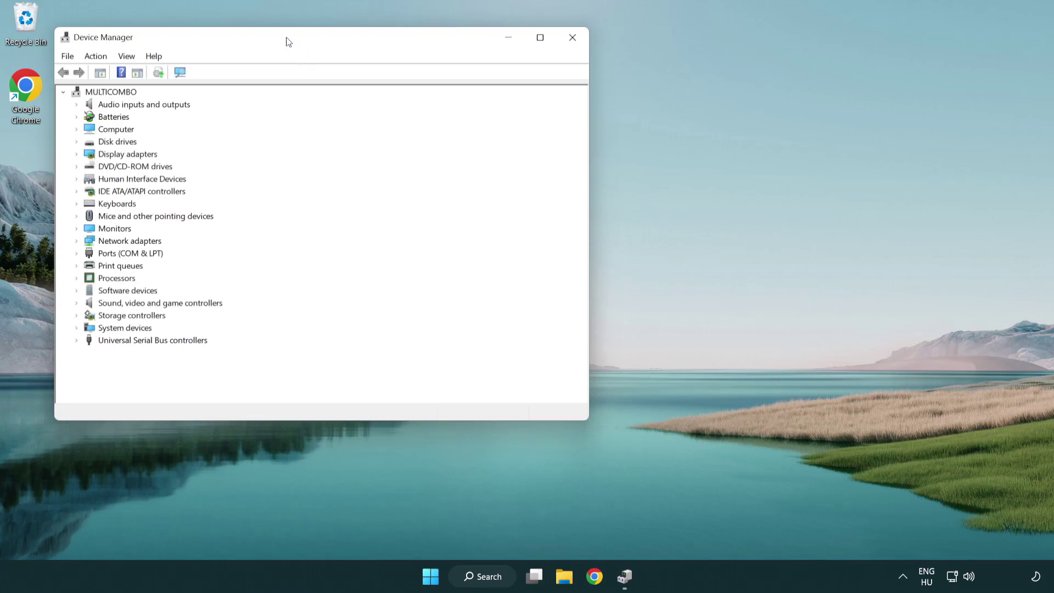
Under Display adapters, update the VMware SVGA 3D driver with an automatic search, then close the dialog.
{"action": "left_click_drag", "start_coordinate": [287, 42], "coordinate": [463, 106]}
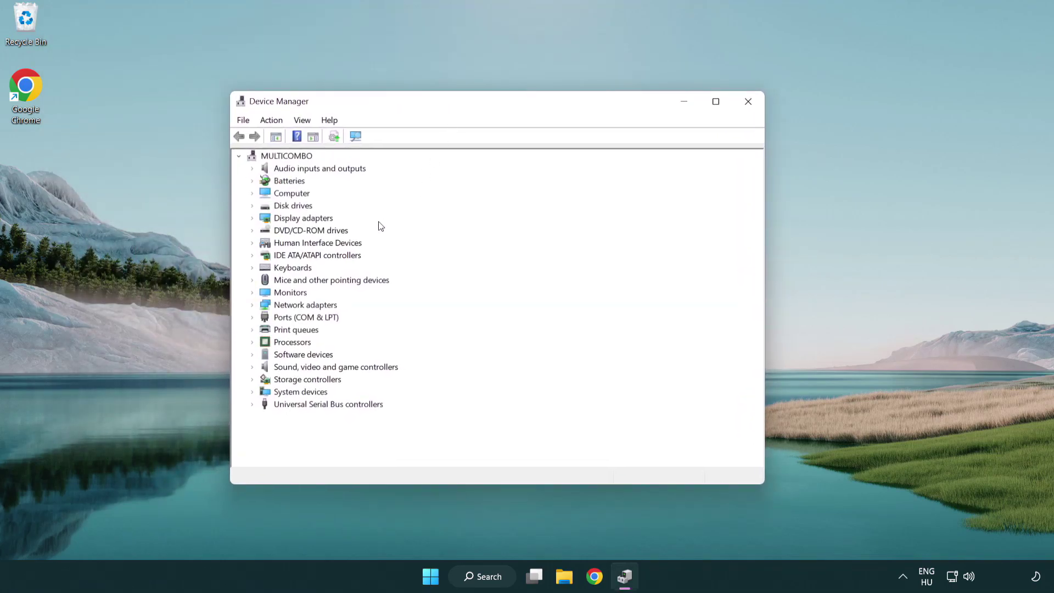
{"action": "left_click", "coordinate": [309, 221]}
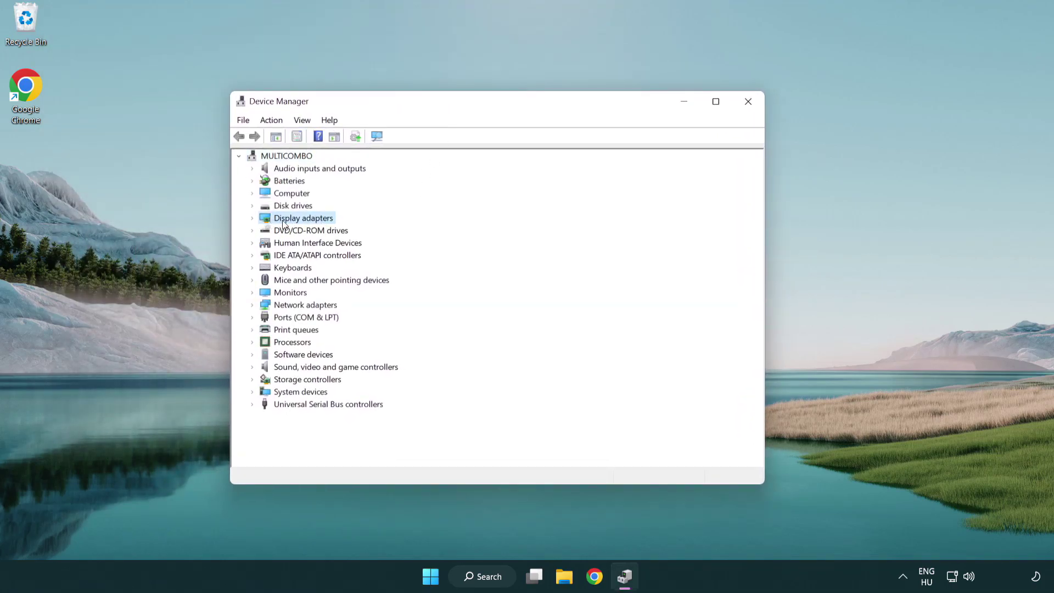
{"action": "left_click", "coordinate": [252, 218]}
{"action": "left_click", "coordinate": [314, 235]}
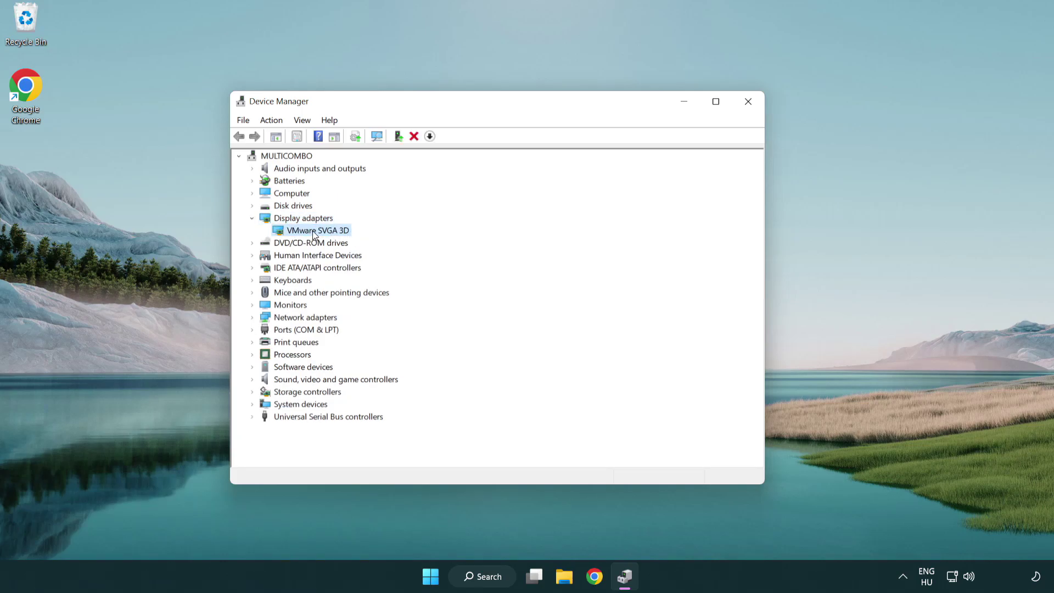
{"action": "right_click", "coordinate": [314, 235]}
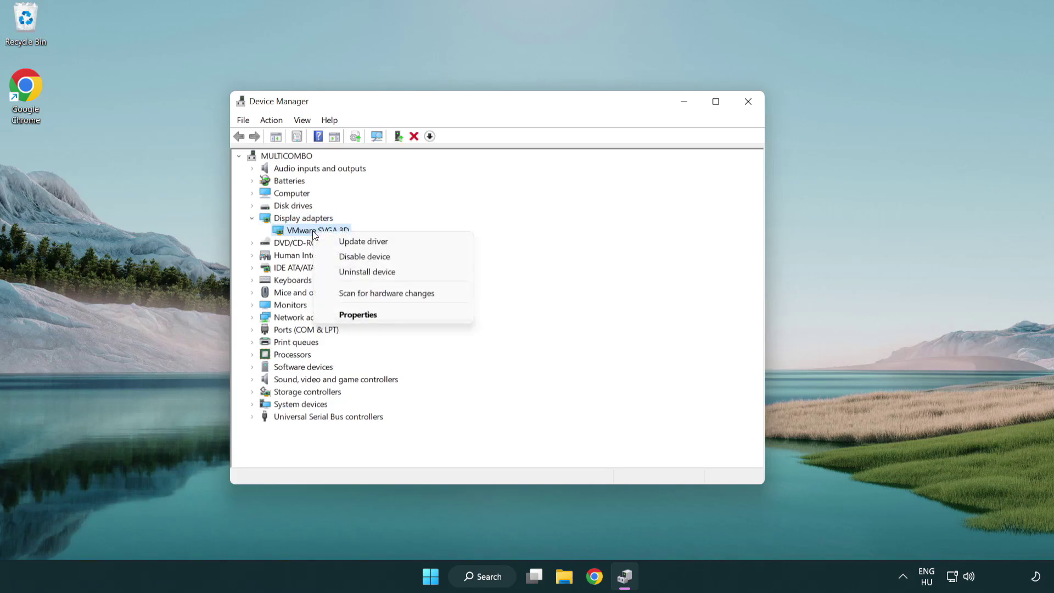
{"action": "left_click", "coordinate": [416, 243]}
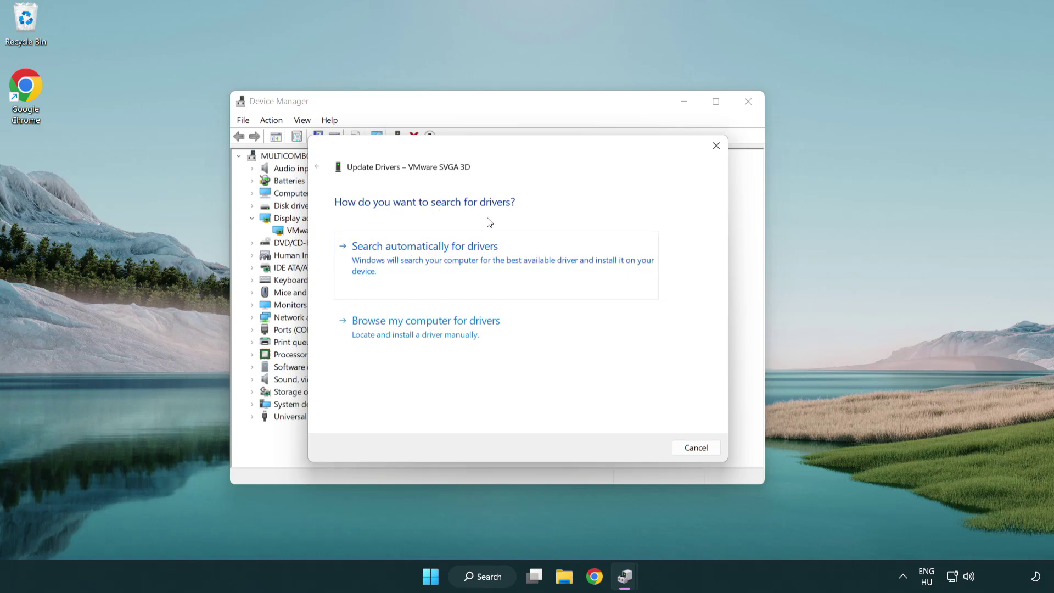
{"action": "left_click", "coordinate": [463, 255]}
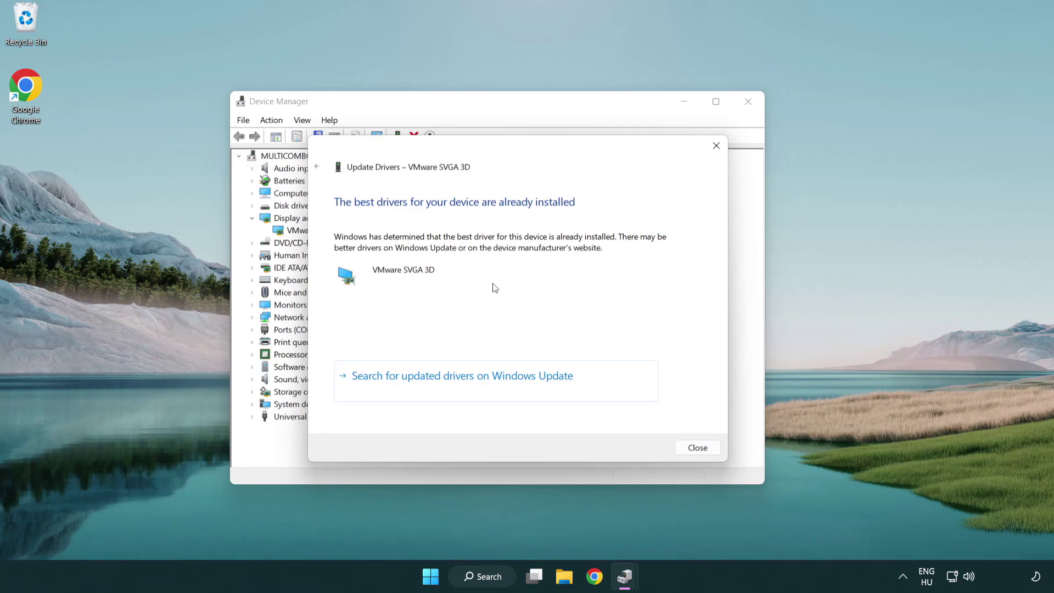
{"action": "left_click", "coordinate": [699, 449]}
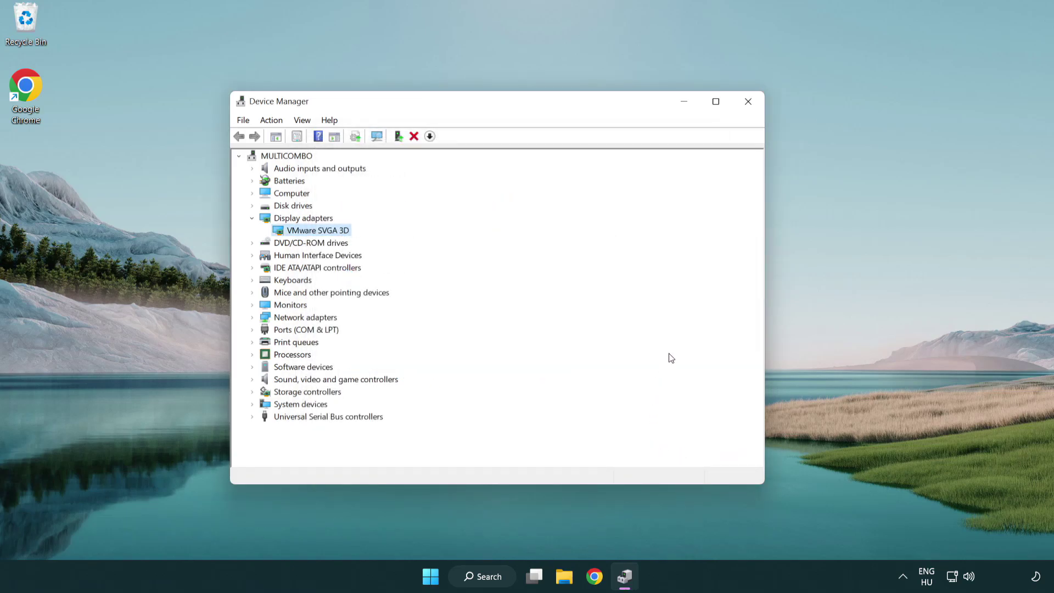
Close Device Manager, search 'update' and run a Windows Update check, then close Settings.
{"action": "left_click", "coordinate": [750, 103]}
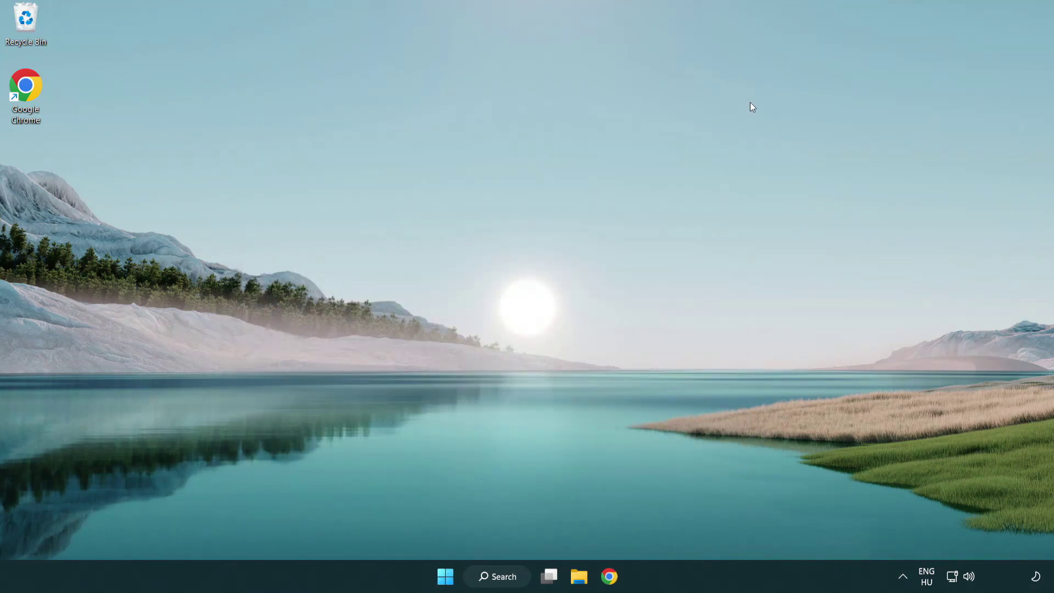
{"action": "left_click", "coordinate": [507, 573]}
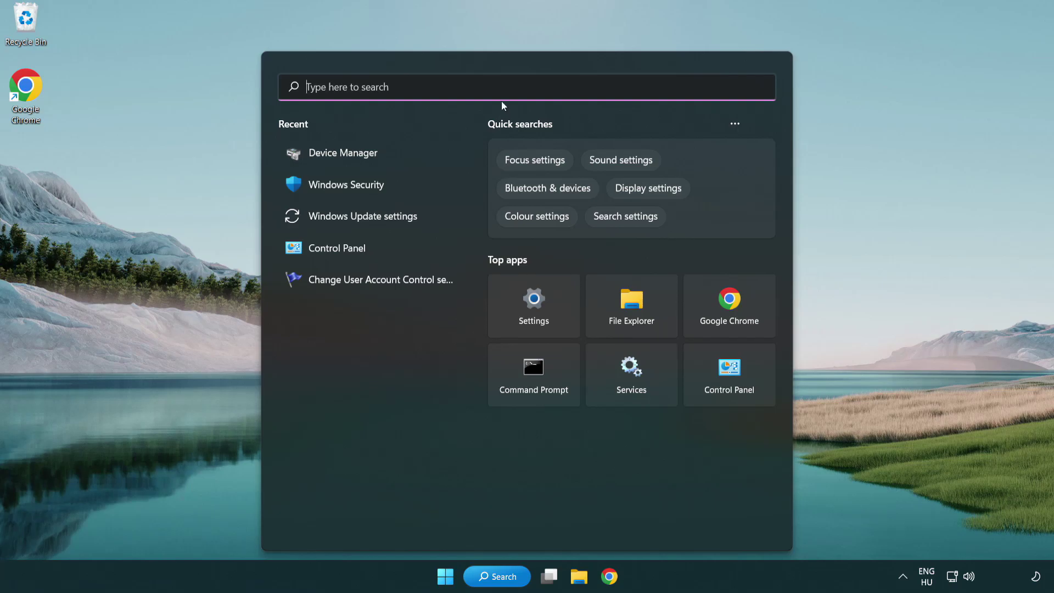
{"action": "type", "text": "update"}
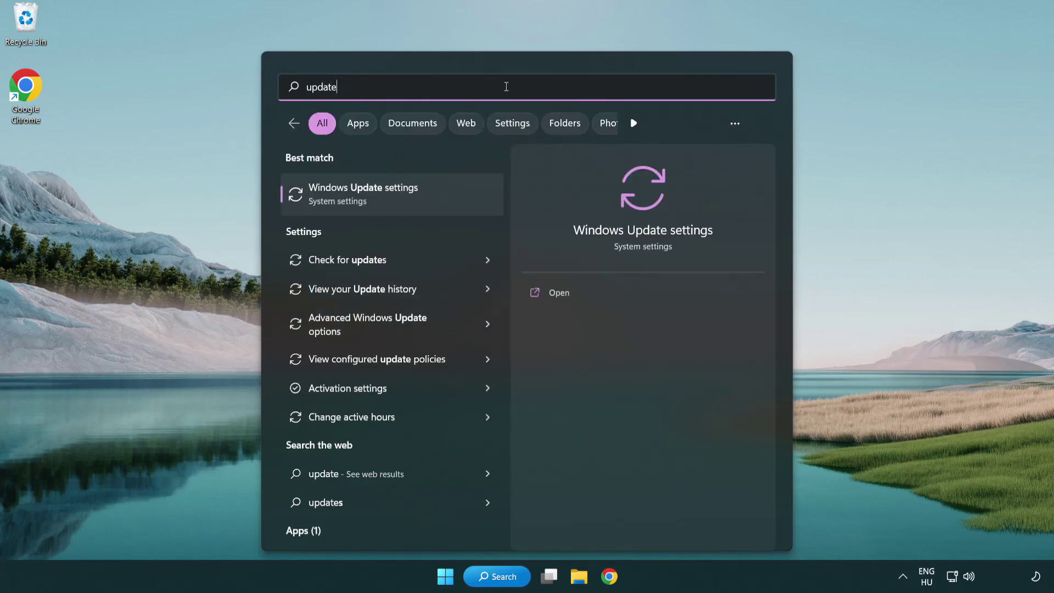
{"action": "left_click", "coordinate": [411, 198]}
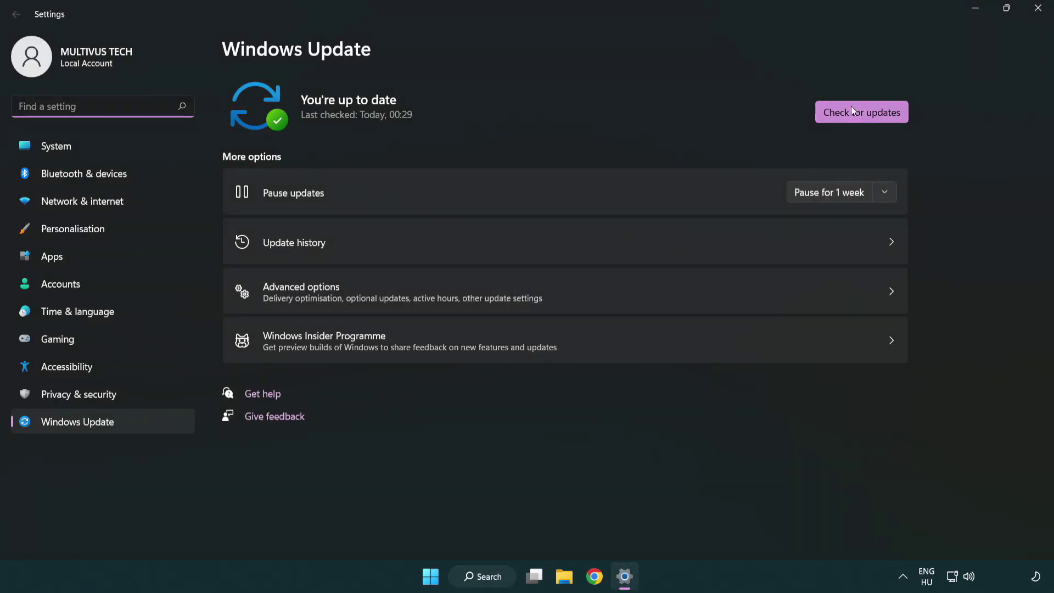
{"action": "left_click", "coordinate": [880, 119]}
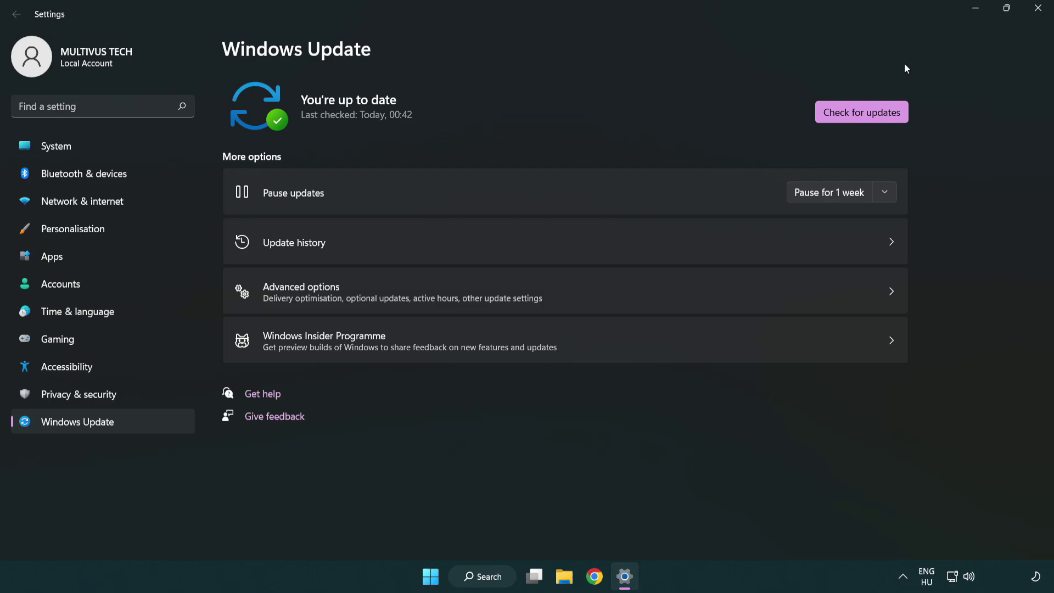
{"action": "left_click", "coordinate": [1034, 16]}
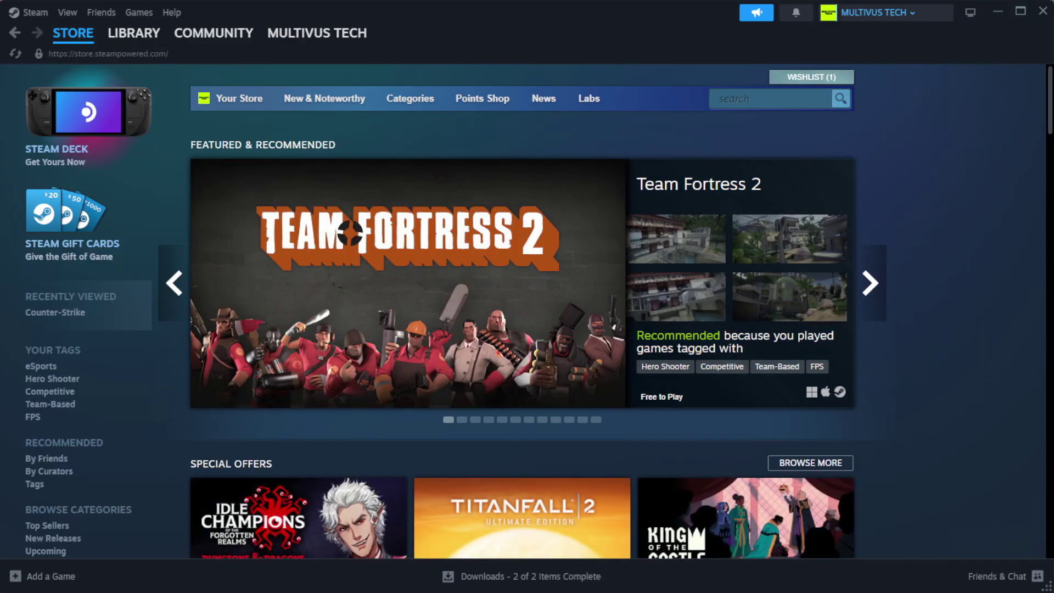
From the Steam library, verify integrity of the non-working game's installed files in its Properties.
{"action": "mouse_move", "coordinate": [113, 37]}
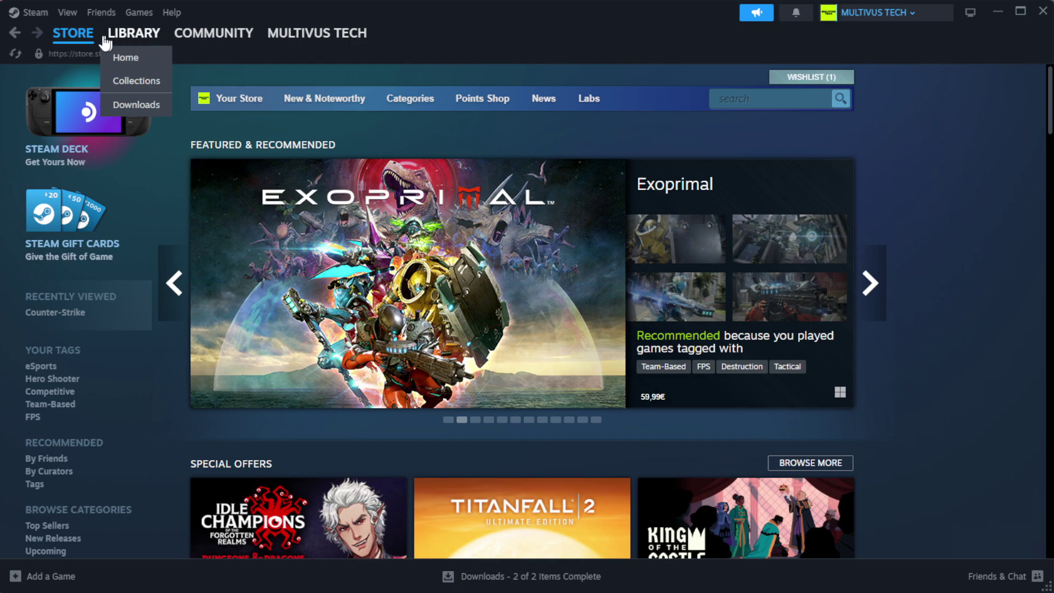
{"action": "left_click", "coordinate": [154, 61]}
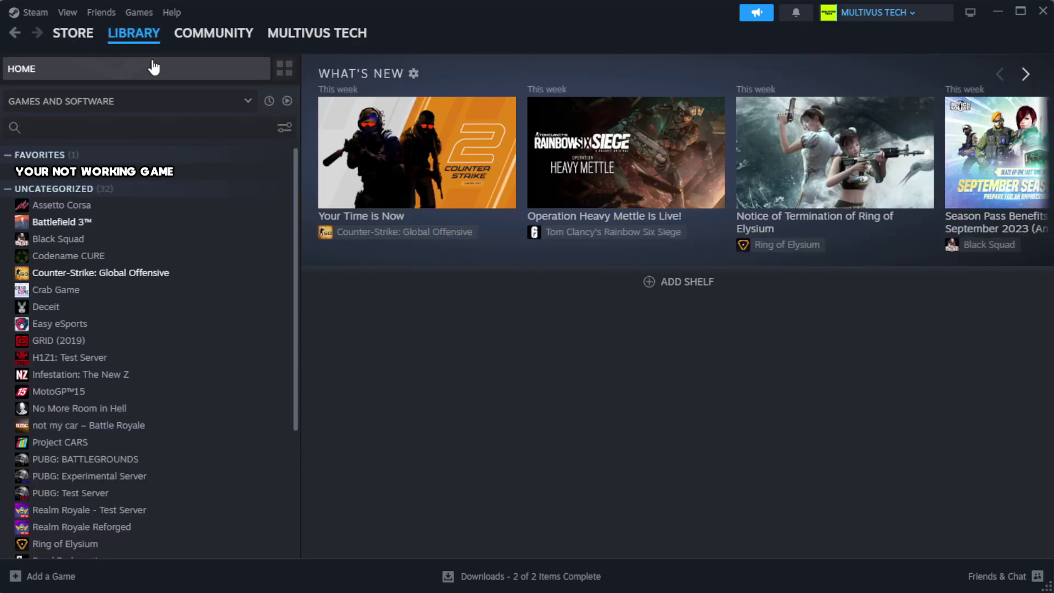
{"action": "right_click", "coordinate": [261, 174]}
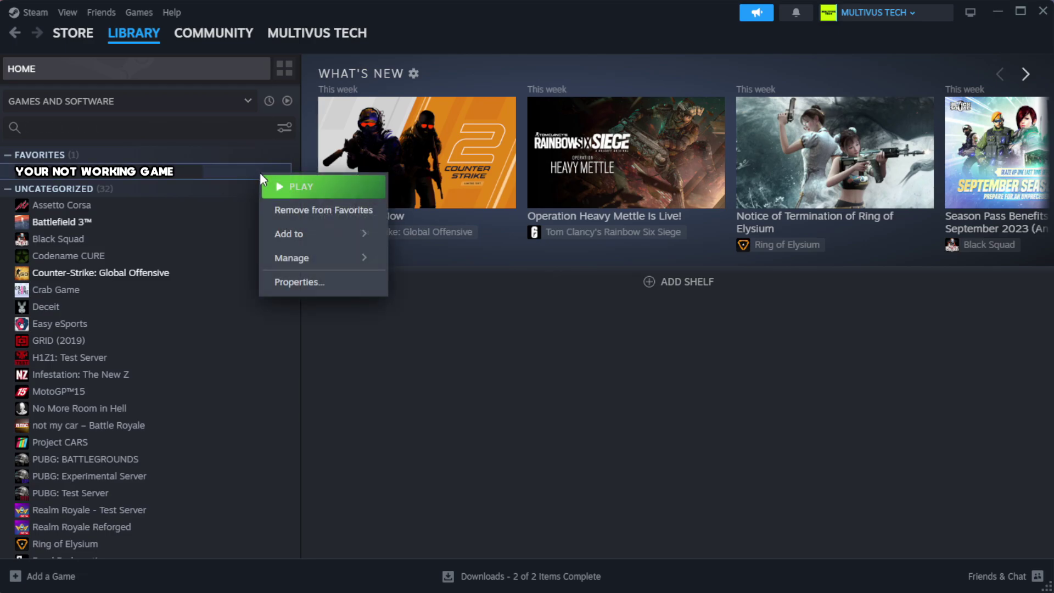
{"action": "left_click", "coordinate": [333, 291]}
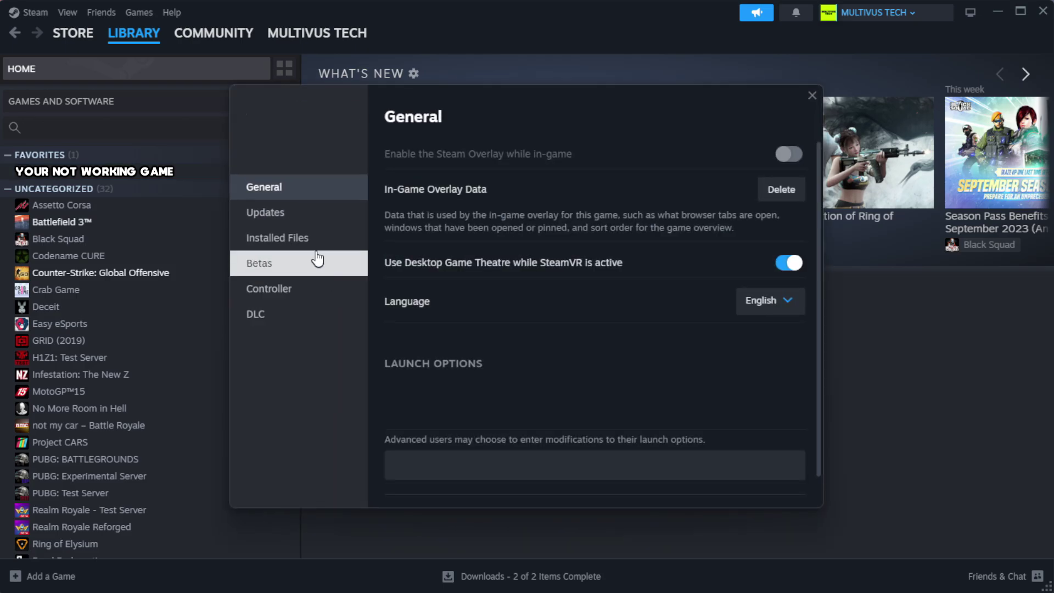
{"action": "left_click", "coordinate": [346, 250]}
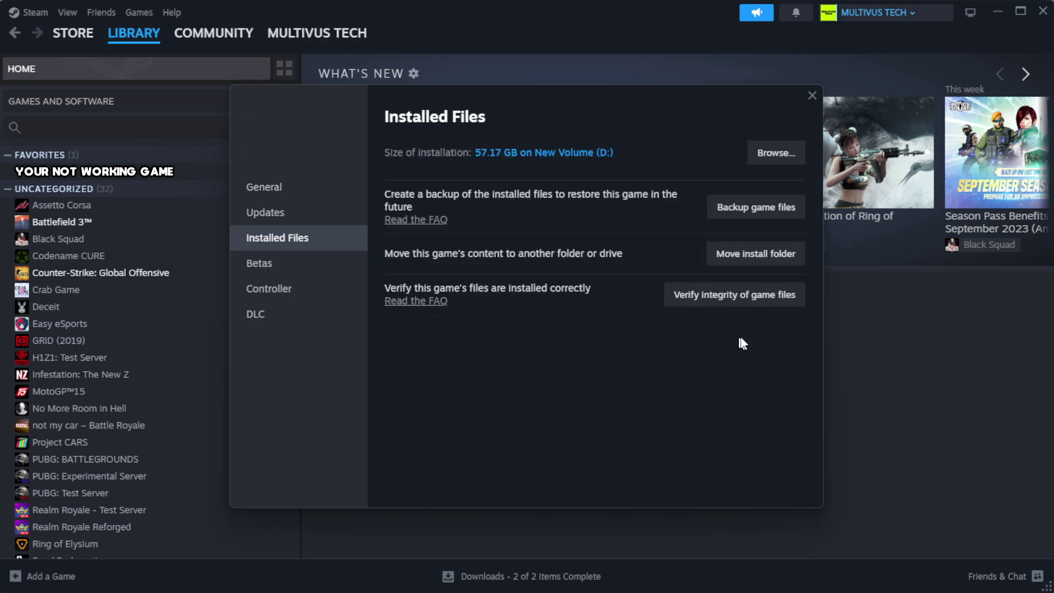
{"action": "left_click", "coordinate": [693, 296]}
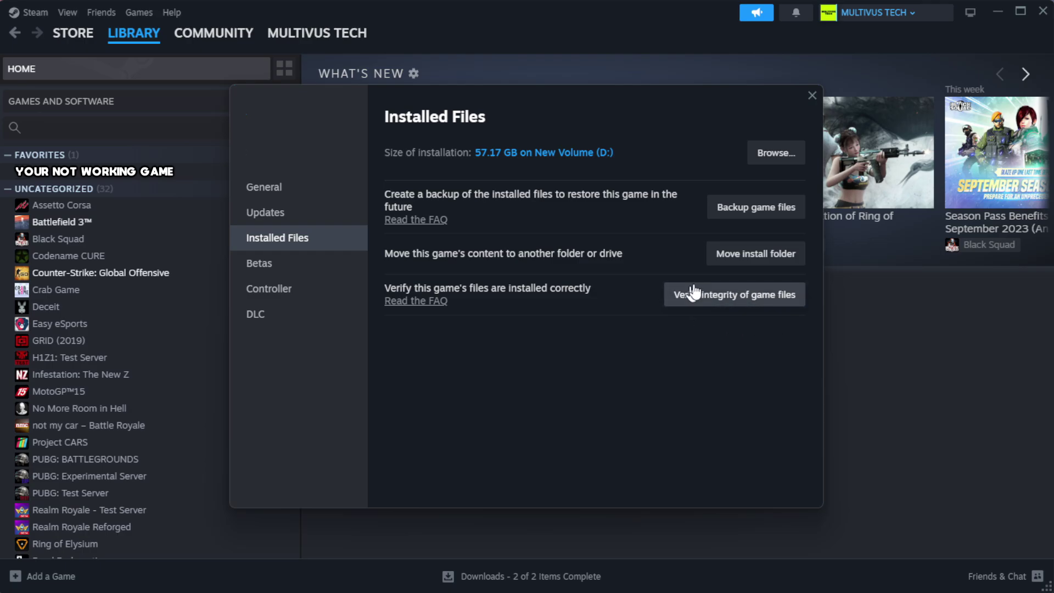
{"action": "left_click", "coordinate": [739, 300]}
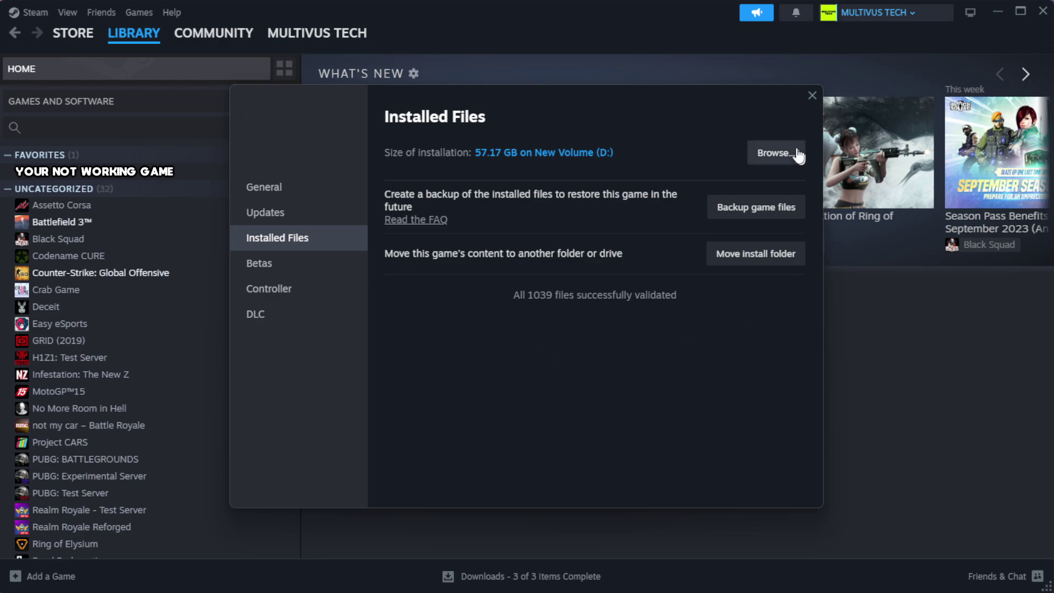
Open the game's install folder and the Properties of the YOUR NOT WORKING GAME shortcut.
{"action": "left_click", "coordinate": [775, 154]}
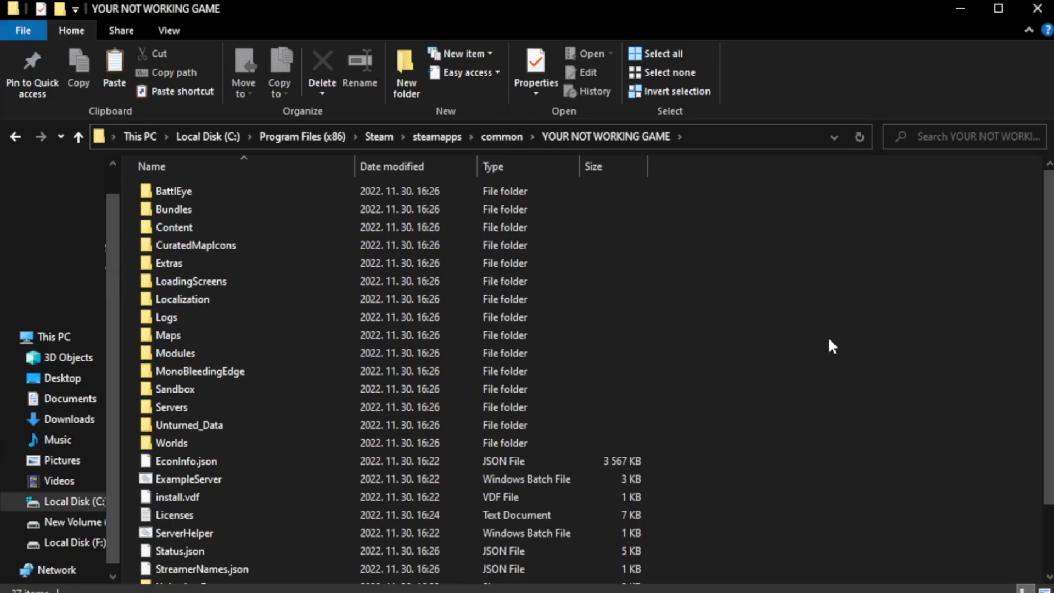
{"action": "scroll", "coordinate": [1049, 395], "scroll_direction": "down", "scroll_amount": 2}
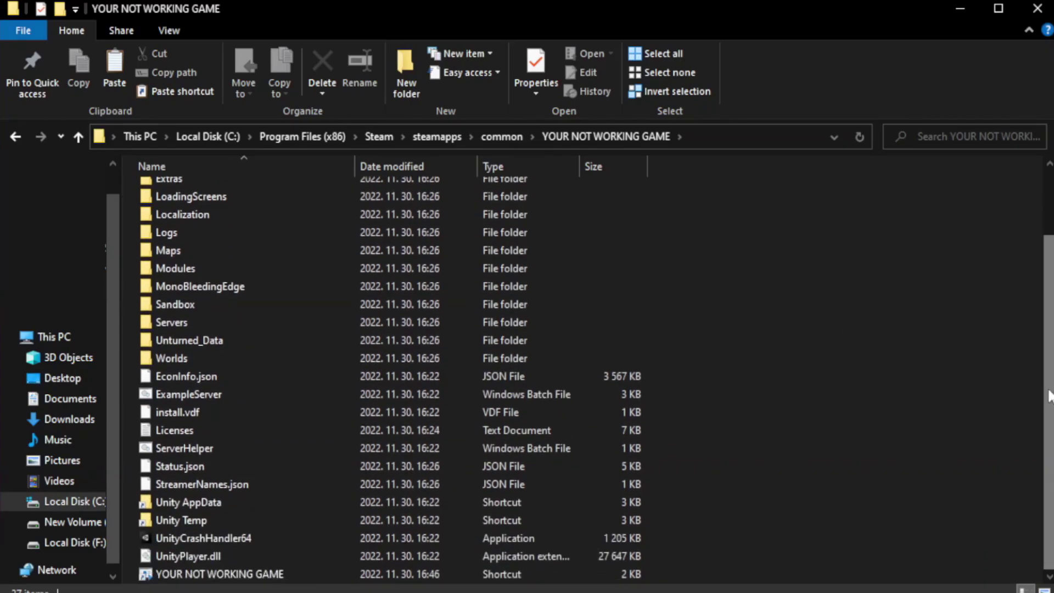
{"action": "left_click", "coordinate": [376, 574]}
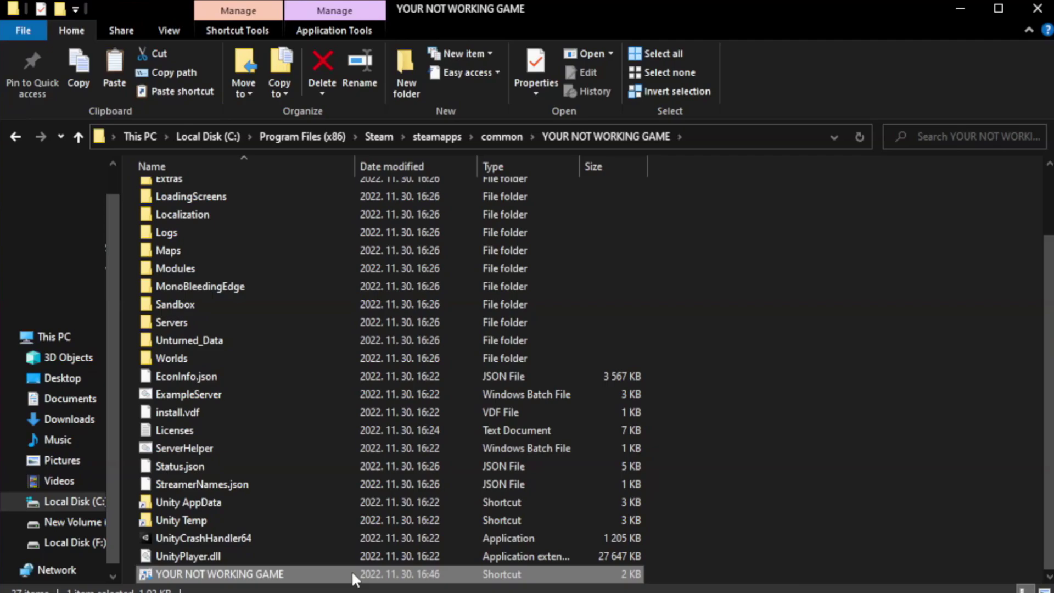
{"action": "right_click", "coordinate": [352, 574]}
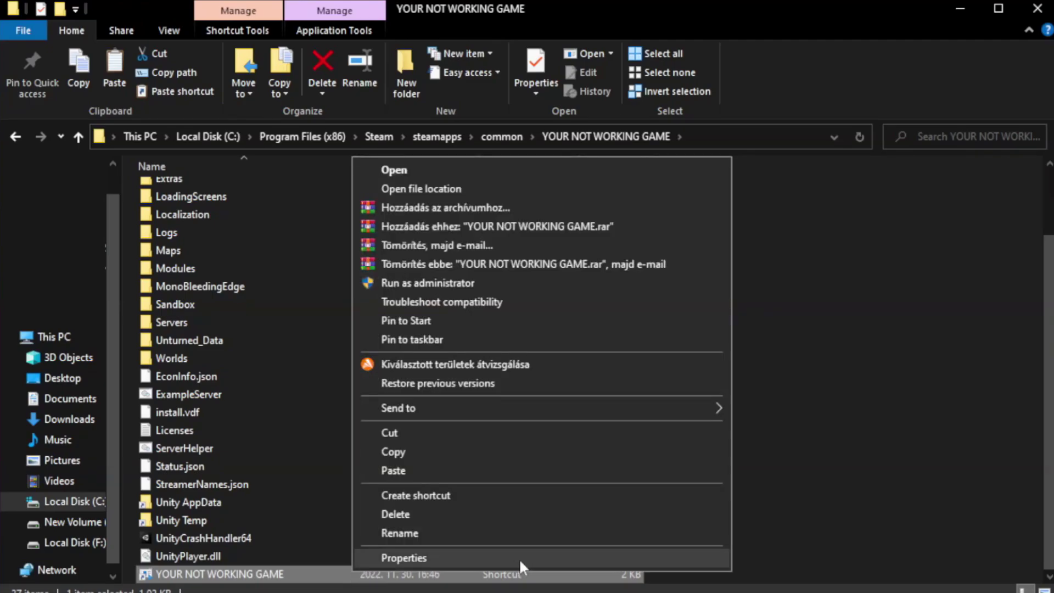
{"action": "left_click", "coordinate": [538, 557]}
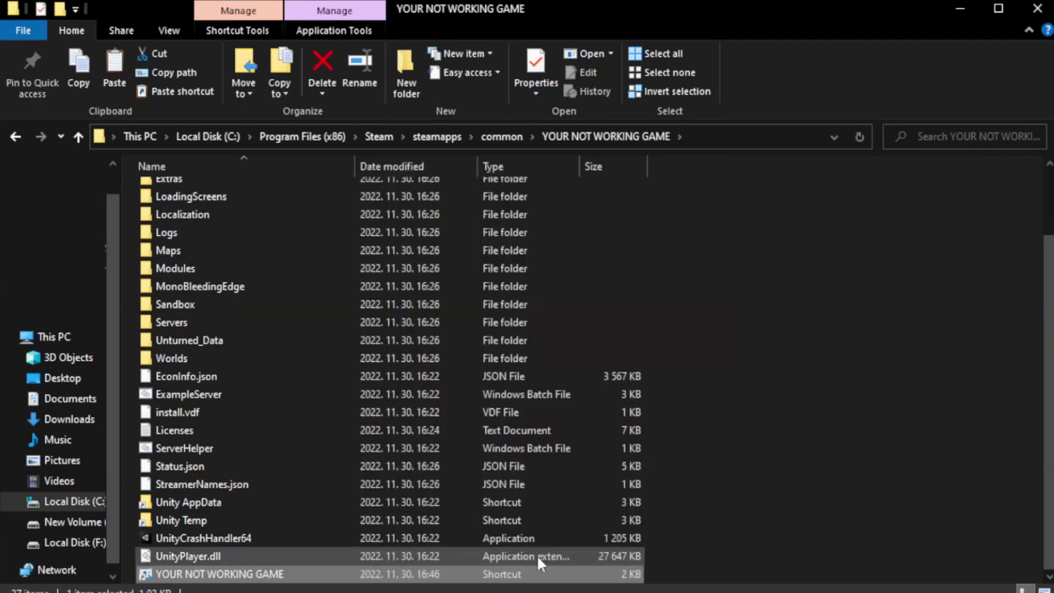
{"action": "left_click_drag", "start_coordinate": [526, 296], "coordinate": [529, 108]}
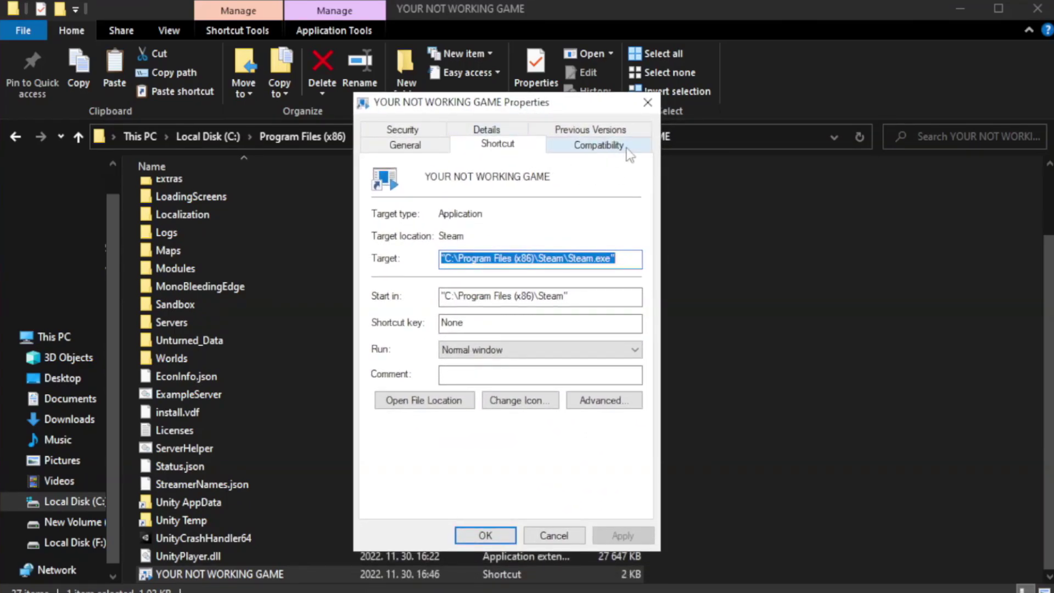
Set the shortcut to run in Windows 8 compatibility mode as administrator, then apply and confirm.
{"action": "left_click", "coordinate": [592, 147]}
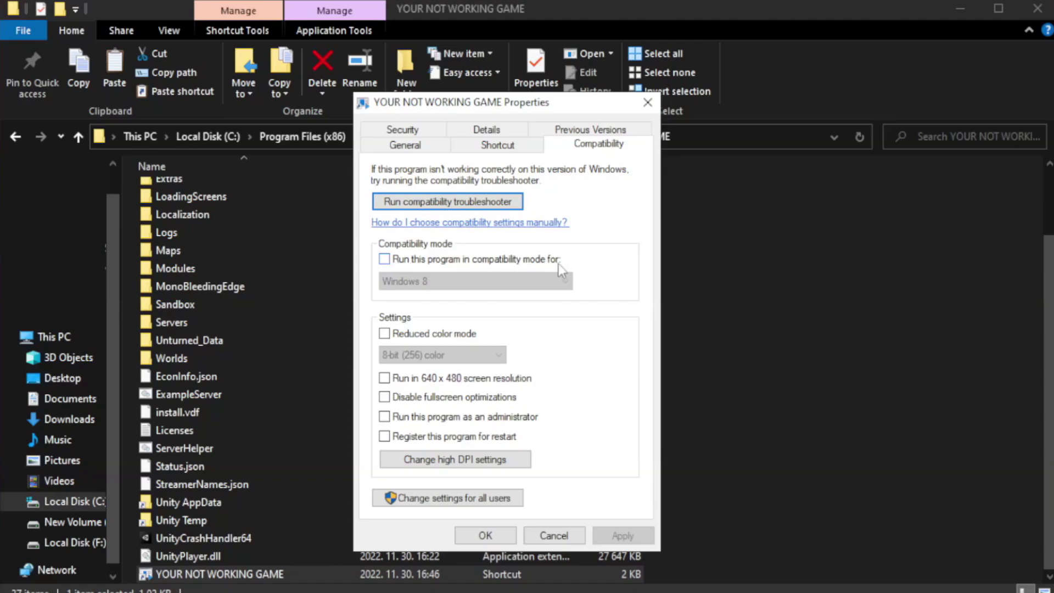
{"action": "left_click", "coordinate": [417, 260]}
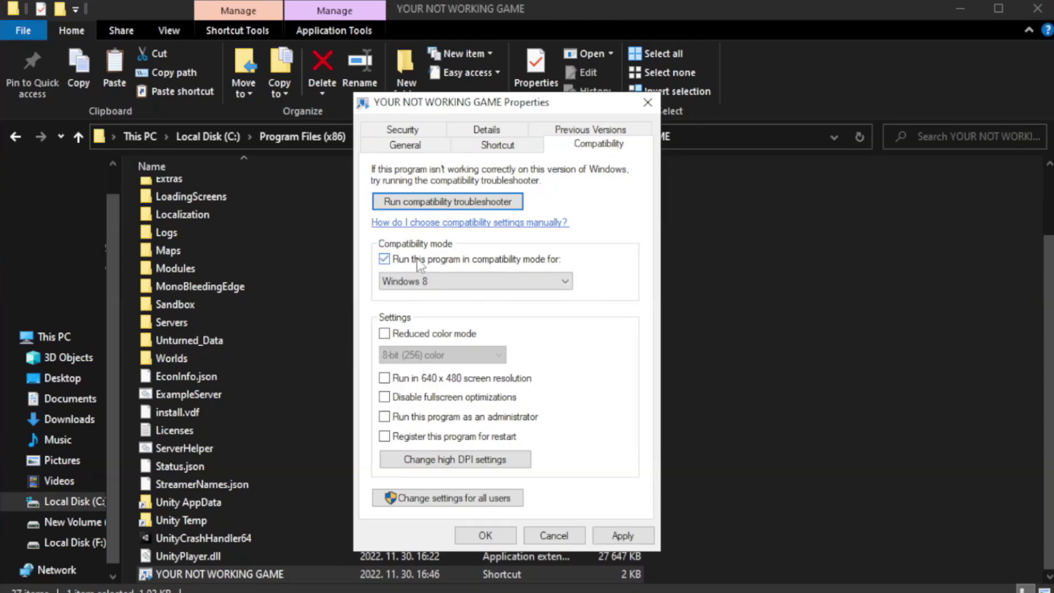
{"action": "left_click", "coordinate": [464, 280]}
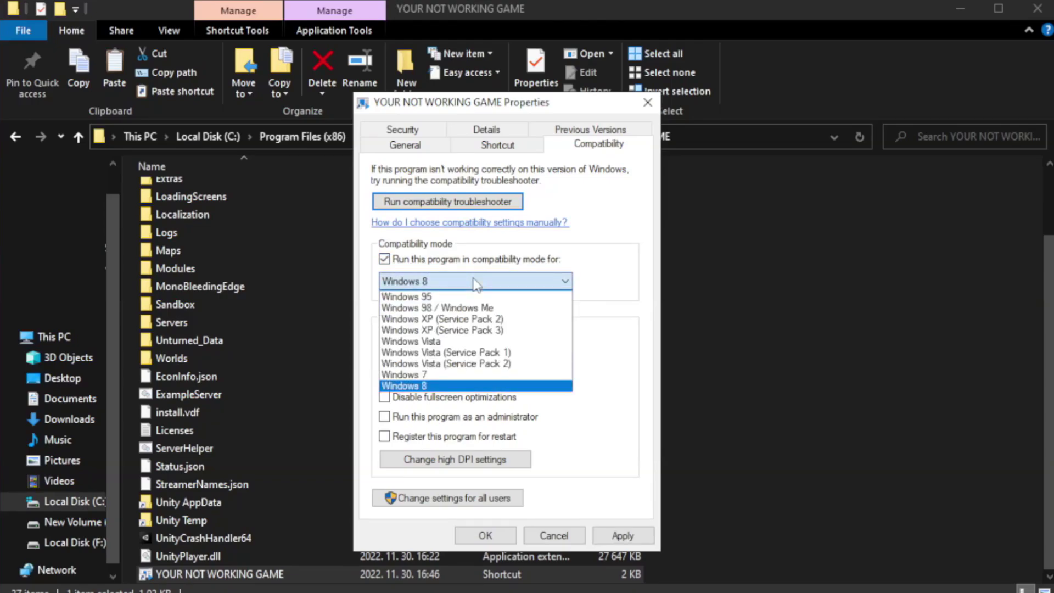
{"action": "left_click", "coordinate": [446, 387]}
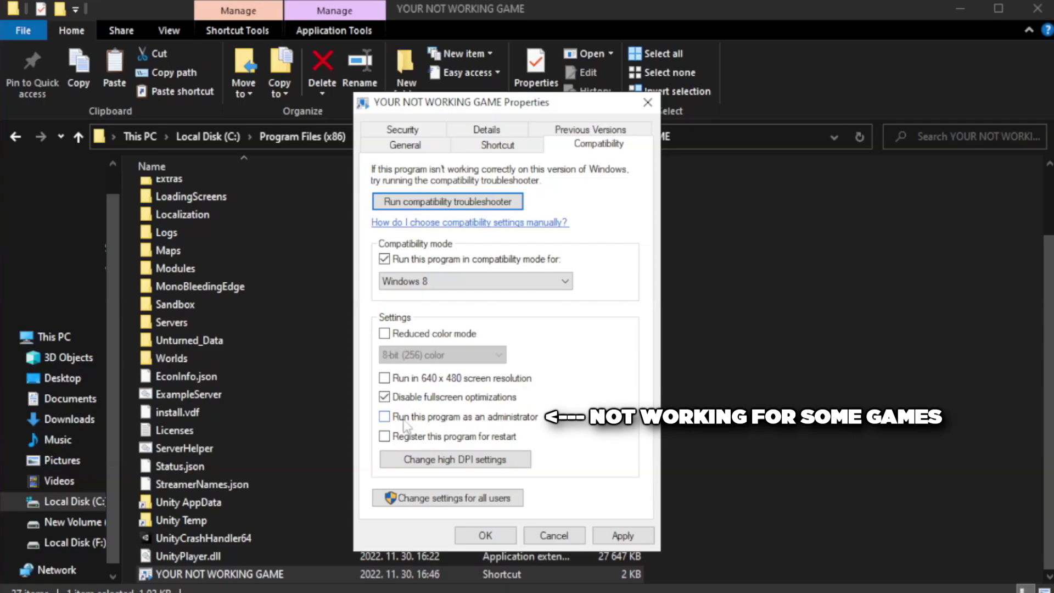
{"action": "left_click", "coordinate": [415, 425]}
{"action": "left_click", "coordinate": [623, 535]}
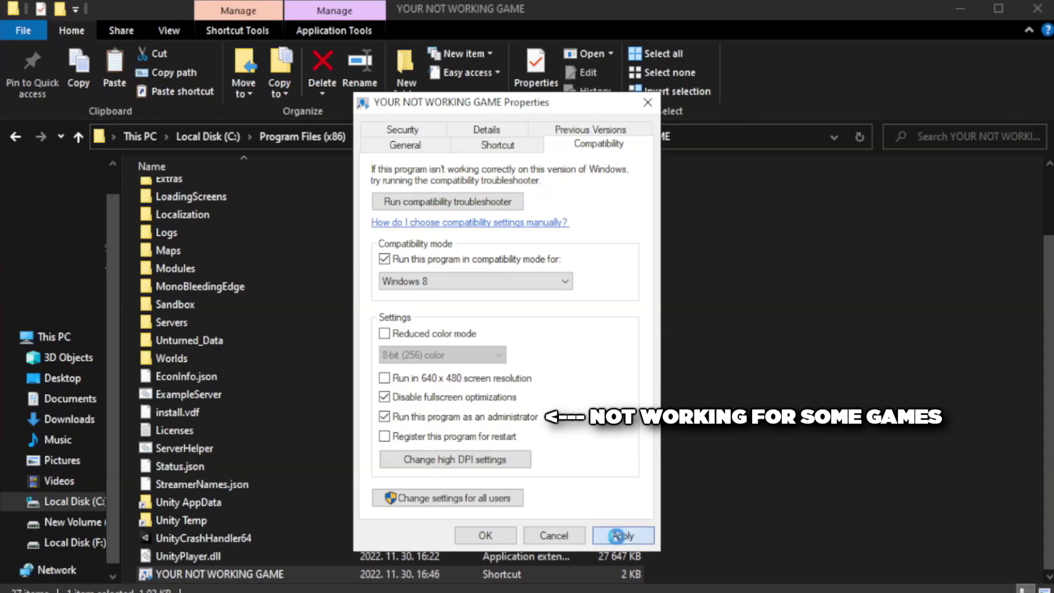
{"action": "left_click", "coordinate": [484, 537]}
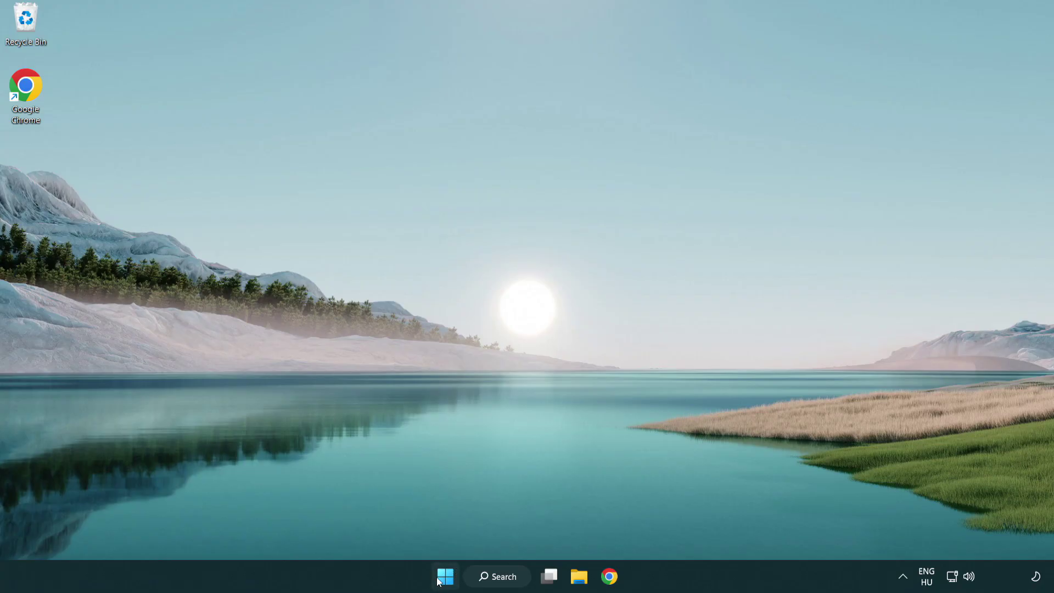
In Task Manager's Startup list, disable Terminal, Phone Link, Cortana and Windows Security, then close it.
{"action": "right_click", "coordinate": [446, 578]}
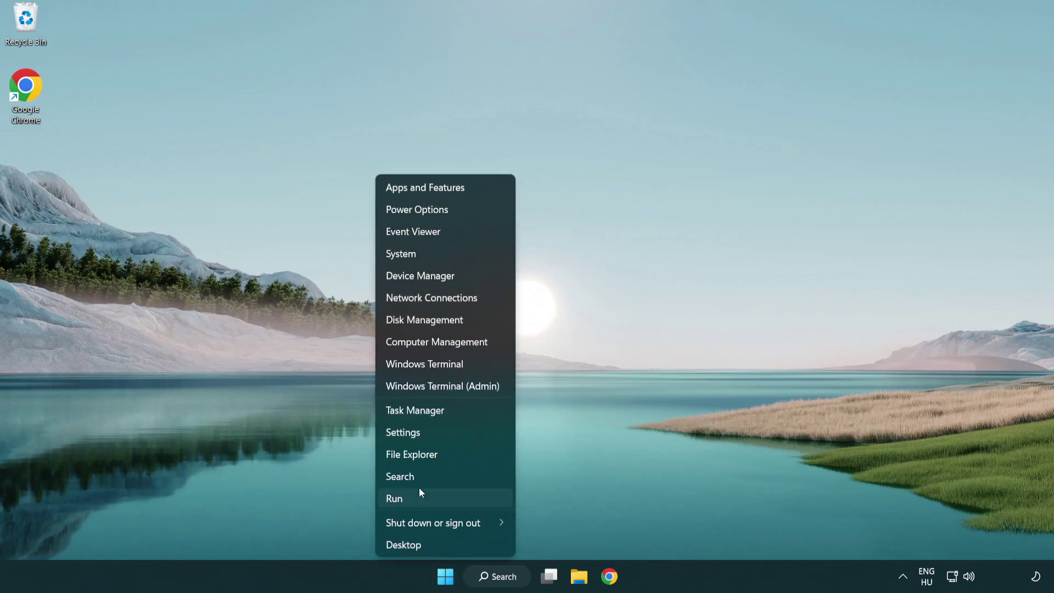
{"action": "left_click", "coordinate": [465, 411]}
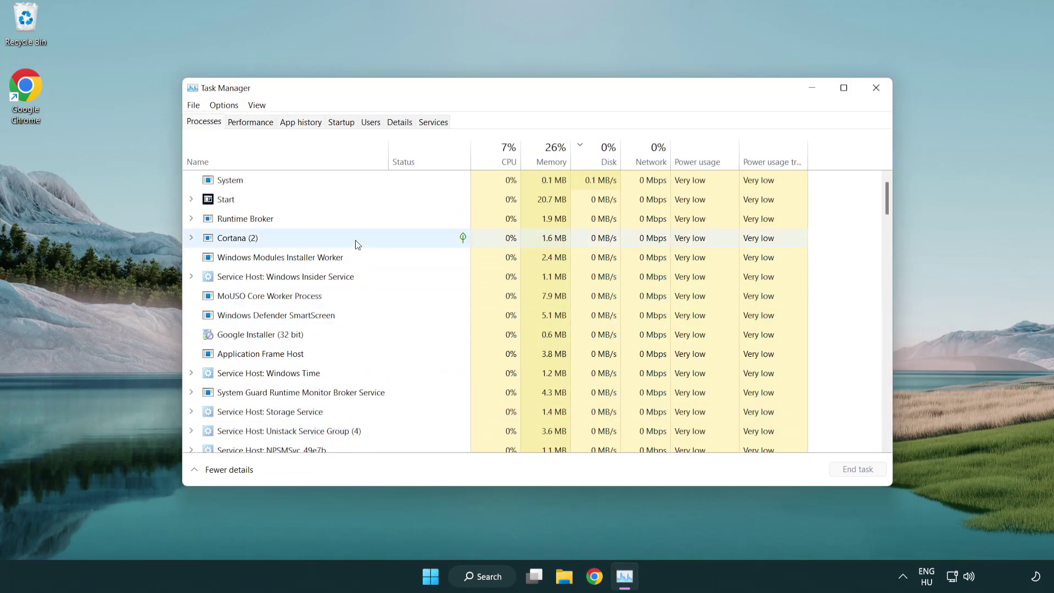
{"action": "left_click", "coordinate": [341, 123]}
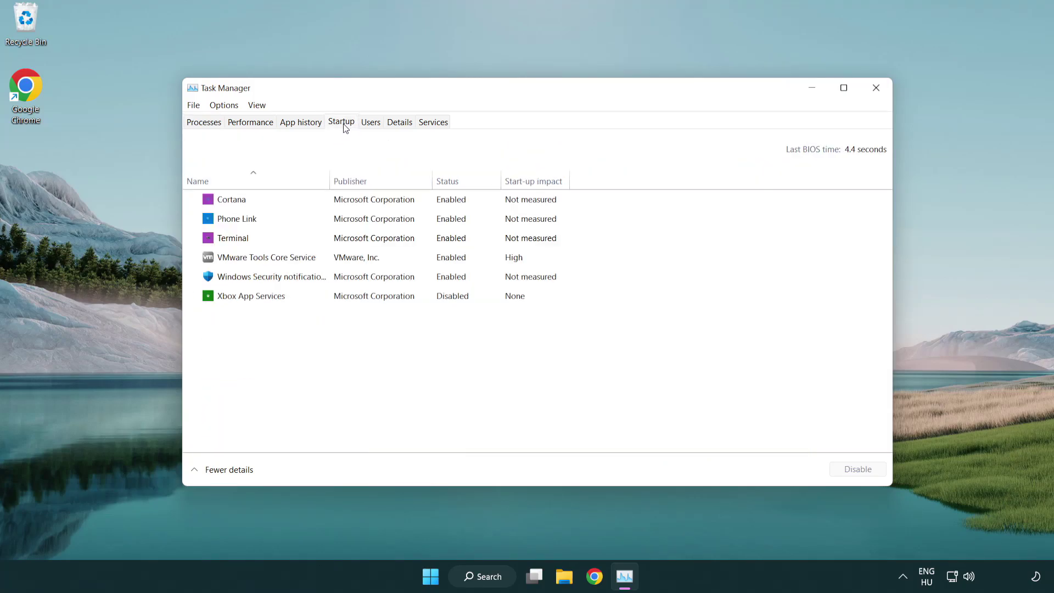
{"action": "left_click", "coordinate": [345, 240]}
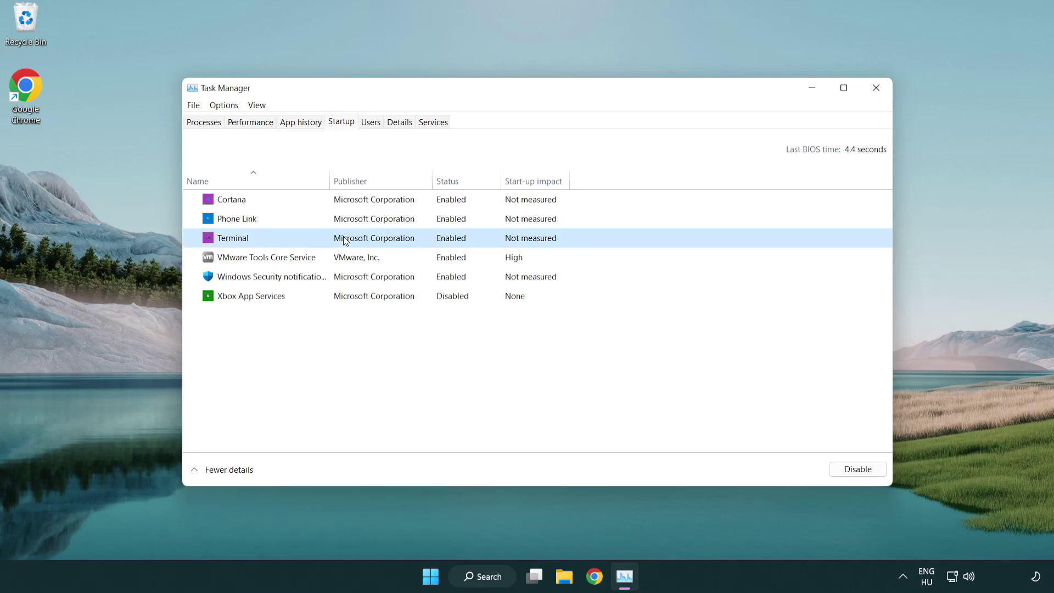
{"action": "left_click", "coordinate": [840, 469]}
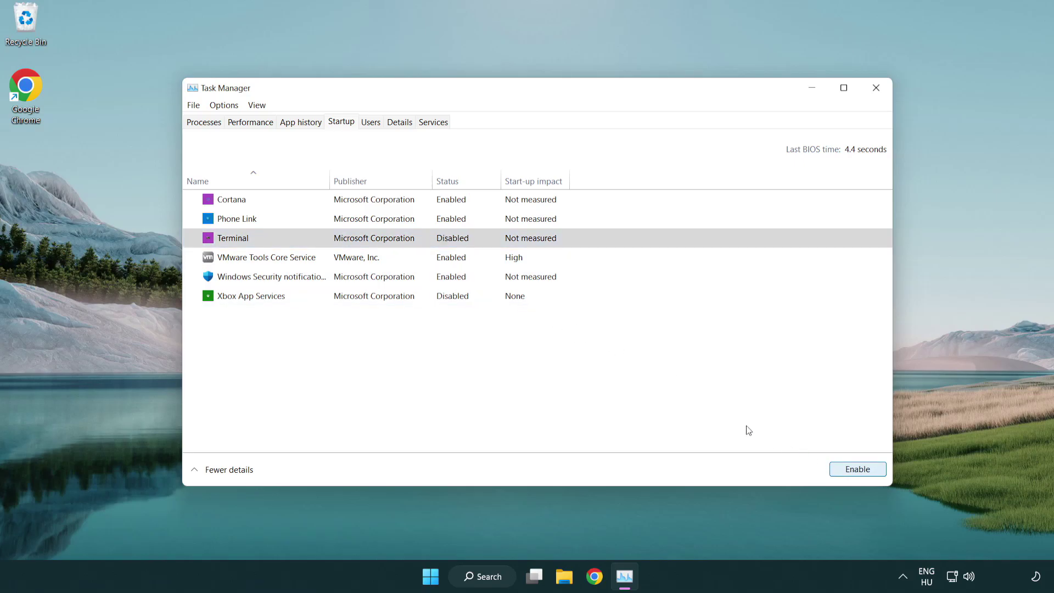
{"action": "left_click", "coordinate": [439, 221]}
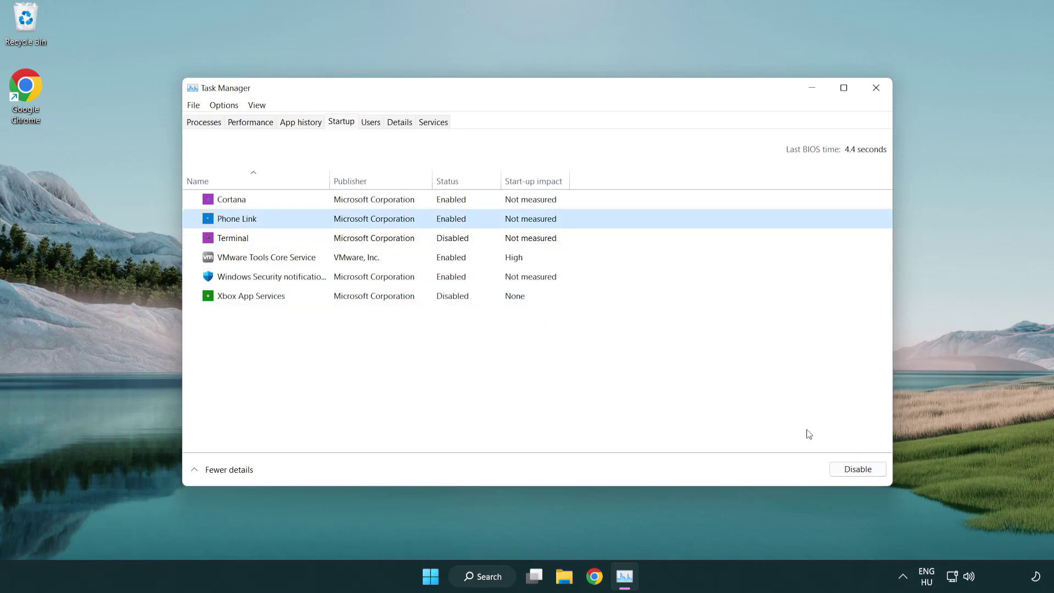
{"action": "left_click", "coordinate": [856, 470]}
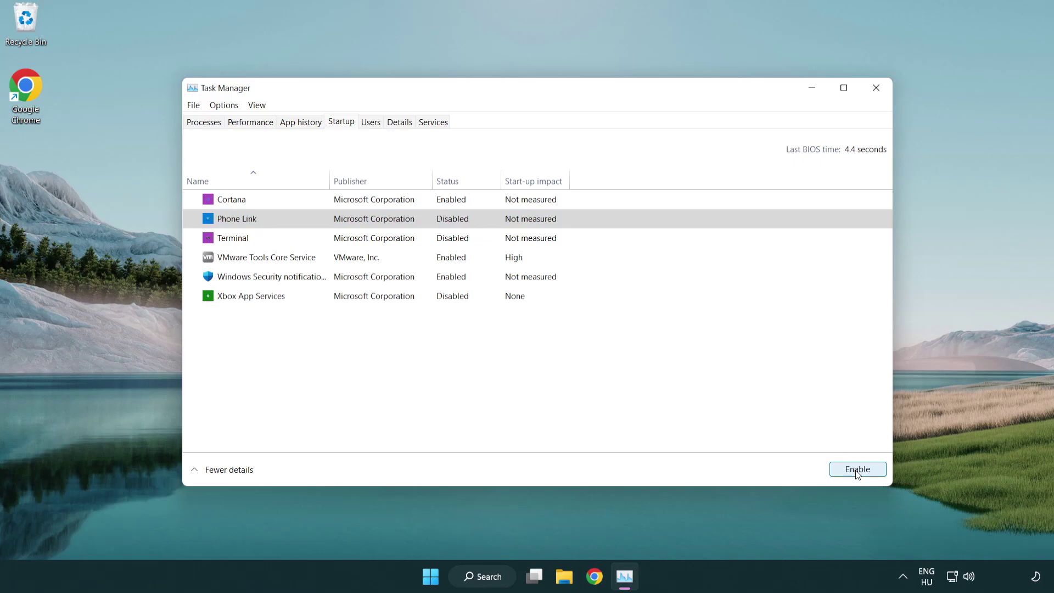
{"action": "left_click", "coordinate": [377, 205]}
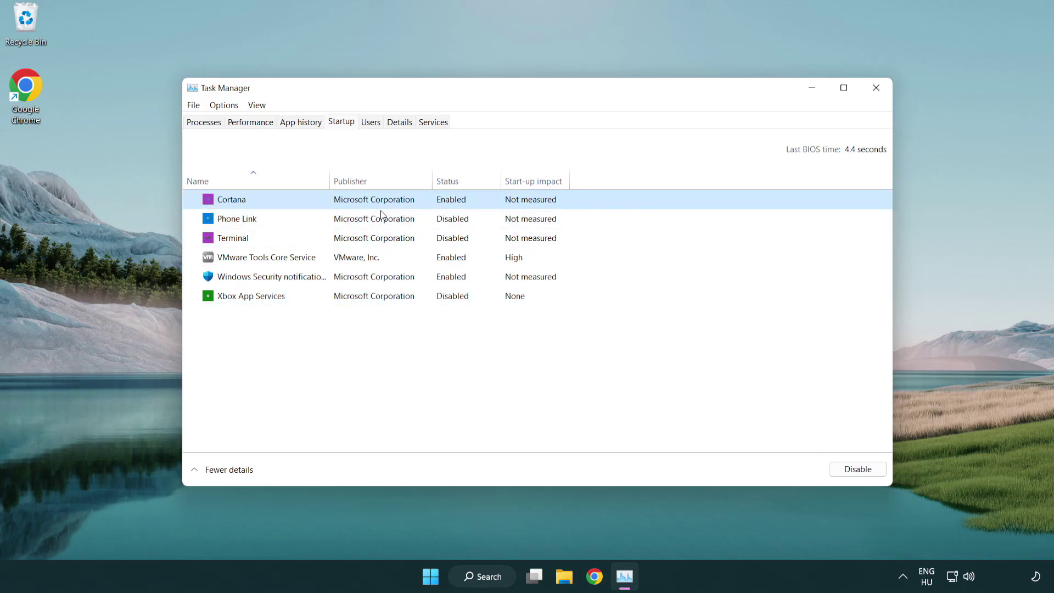
{"action": "left_click", "coordinate": [834, 466]}
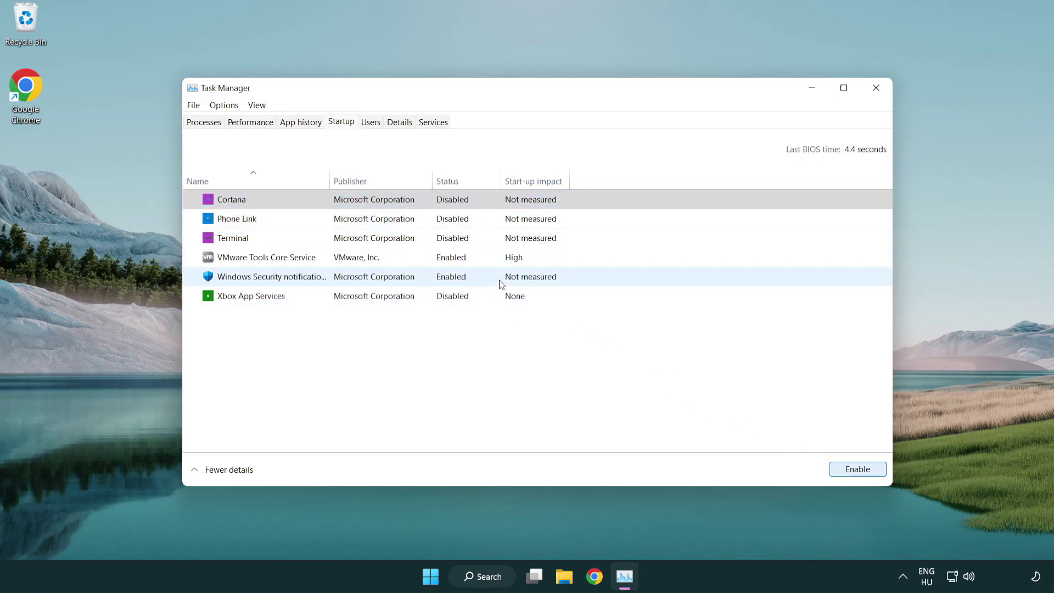
{"action": "left_click", "coordinate": [500, 283]}
{"action": "left_click", "coordinate": [831, 467]}
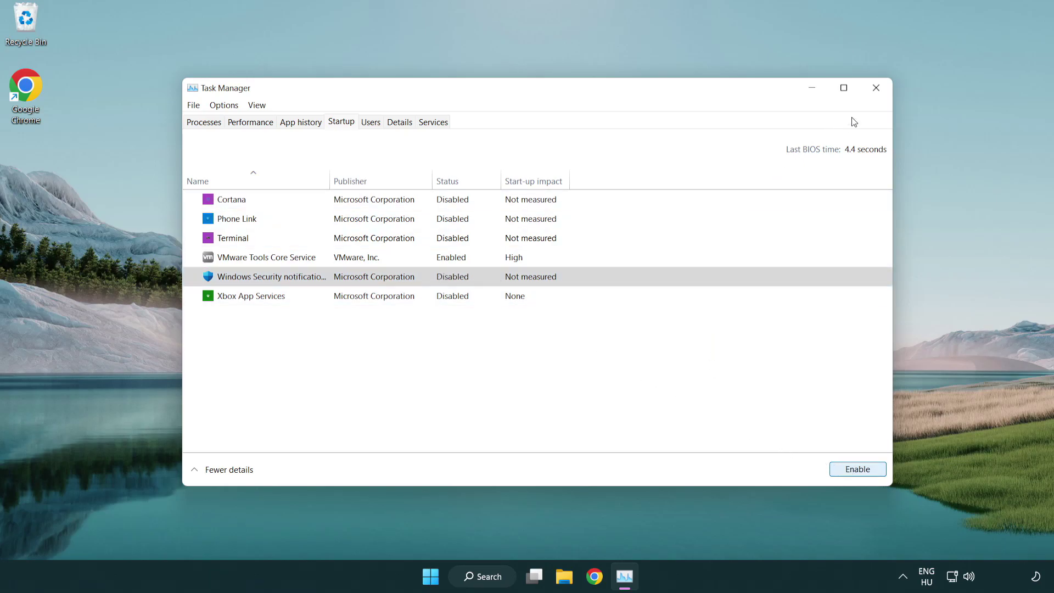
{"action": "left_click", "coordinate": [878, 94]}
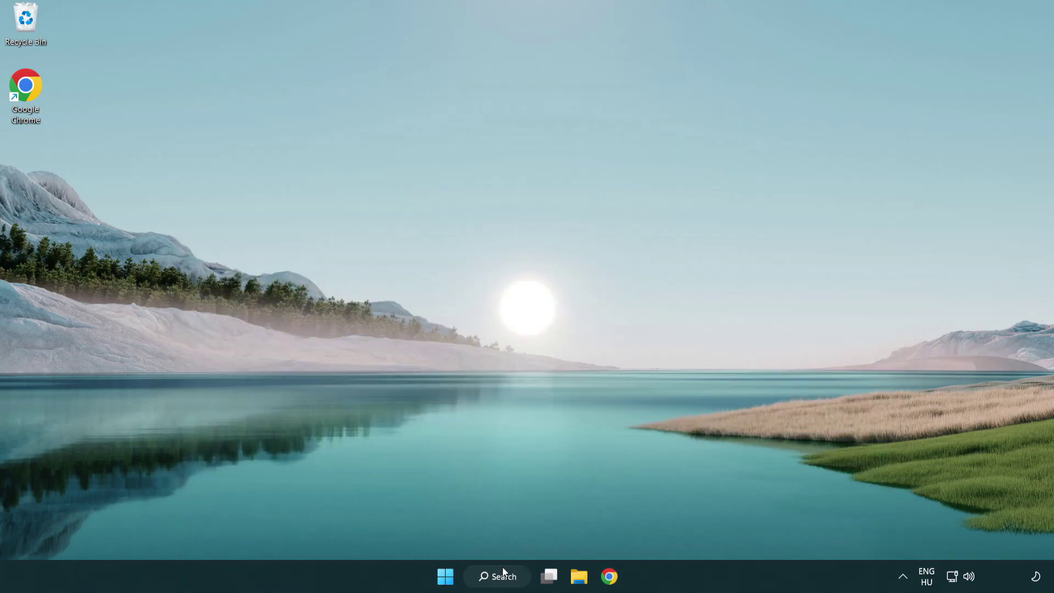
Search 'security', open Windows Security's Virus & threat protection settings and scroll down to Exclusions.
{"action": "left_click", "coordinate": [503, 583]}
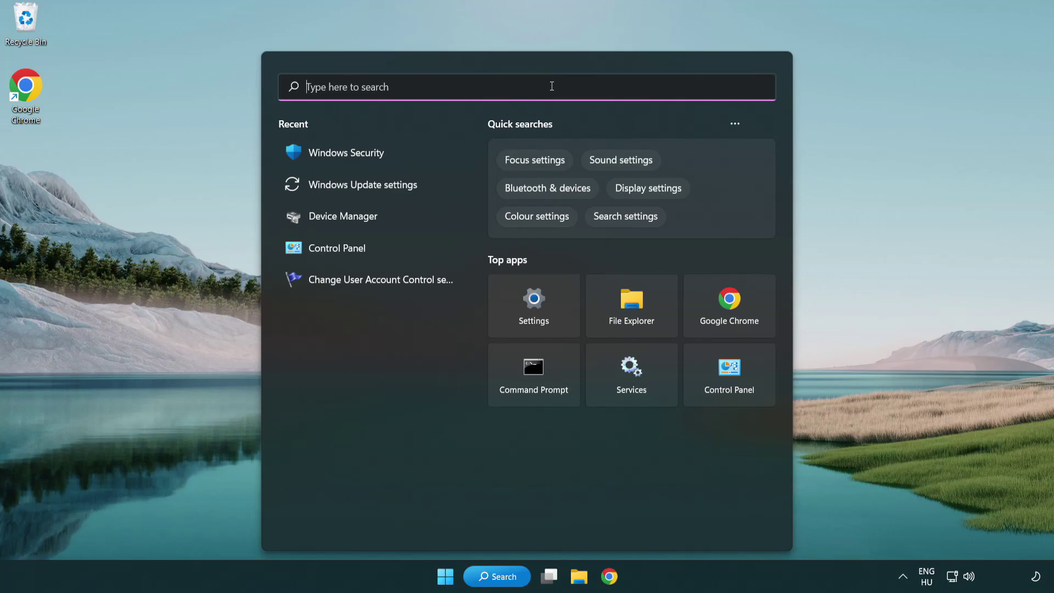
{"action": "type", "text": "securi"}
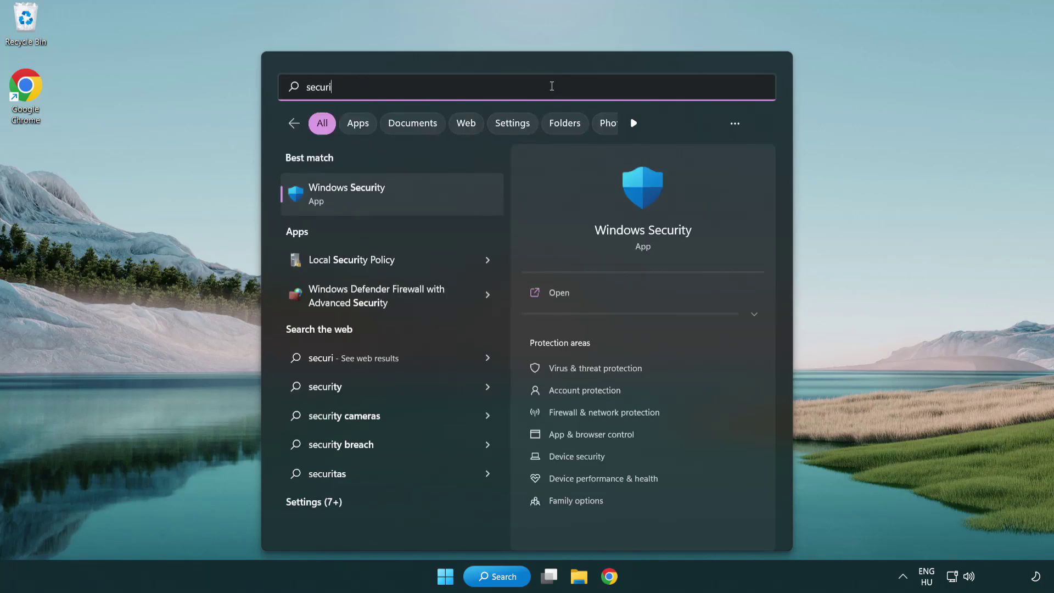
{"action": "type", "text": "ty"}
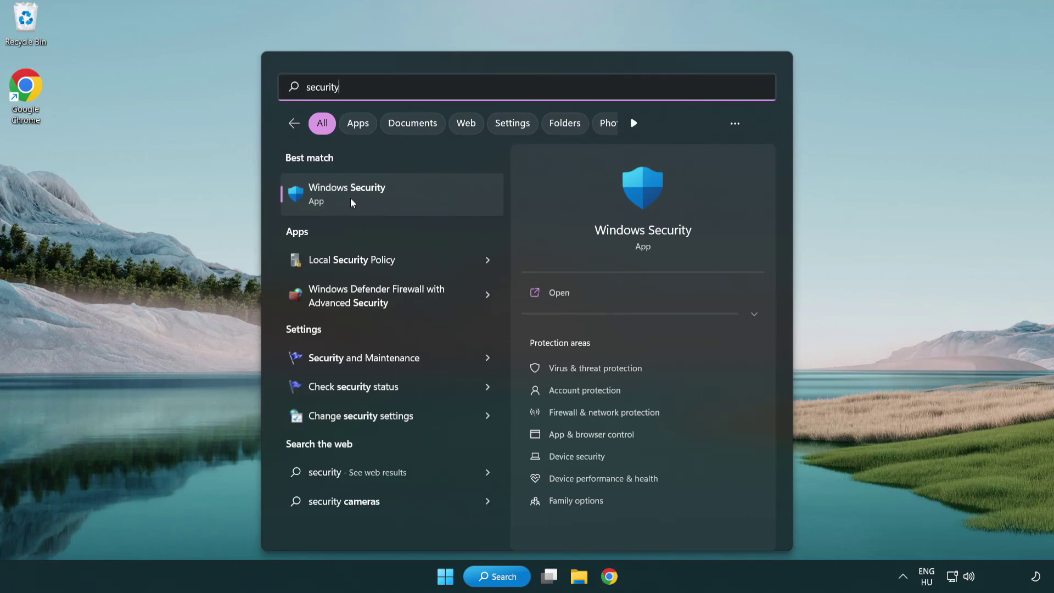
{"action": "left_click", "coordinate": [431, 201]}
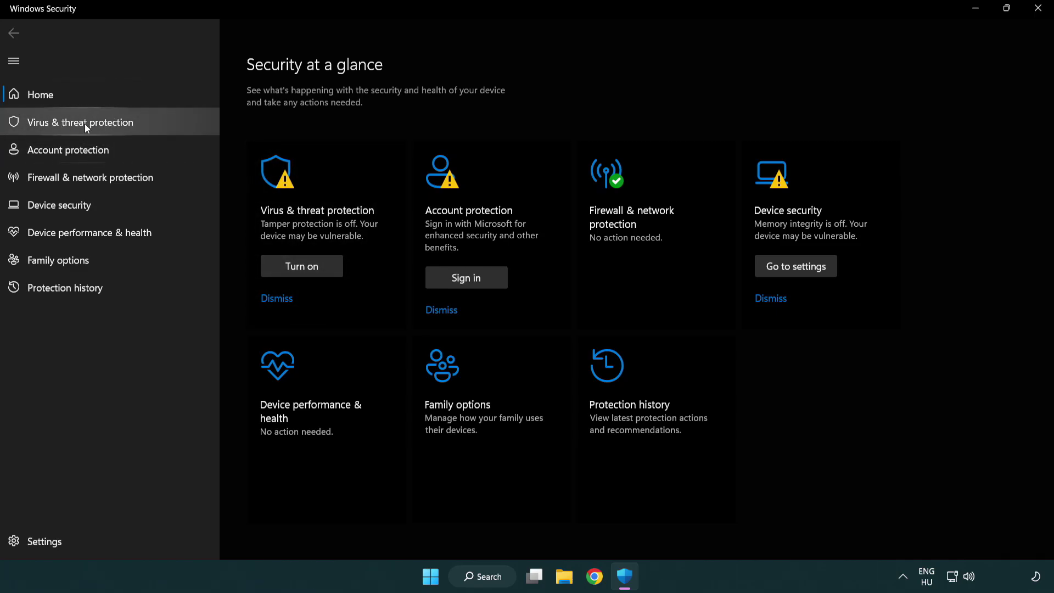
{"action": "left_click", "coordinate": [159, 126]}
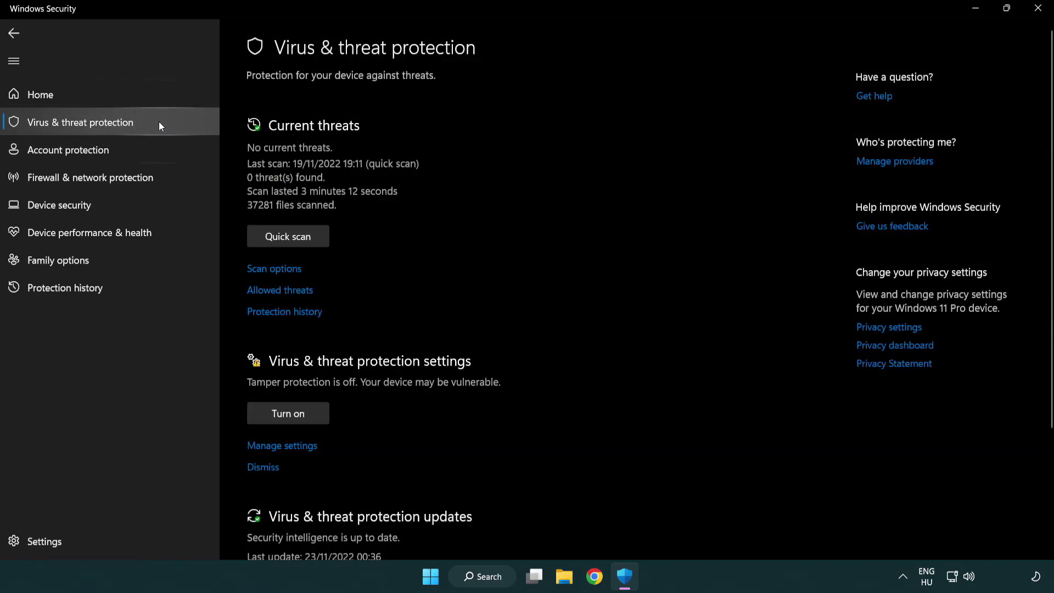
{"action": "scroll", "coordinate": [304, 225], "scroll_direction": "down", "scroll_amount": 3}
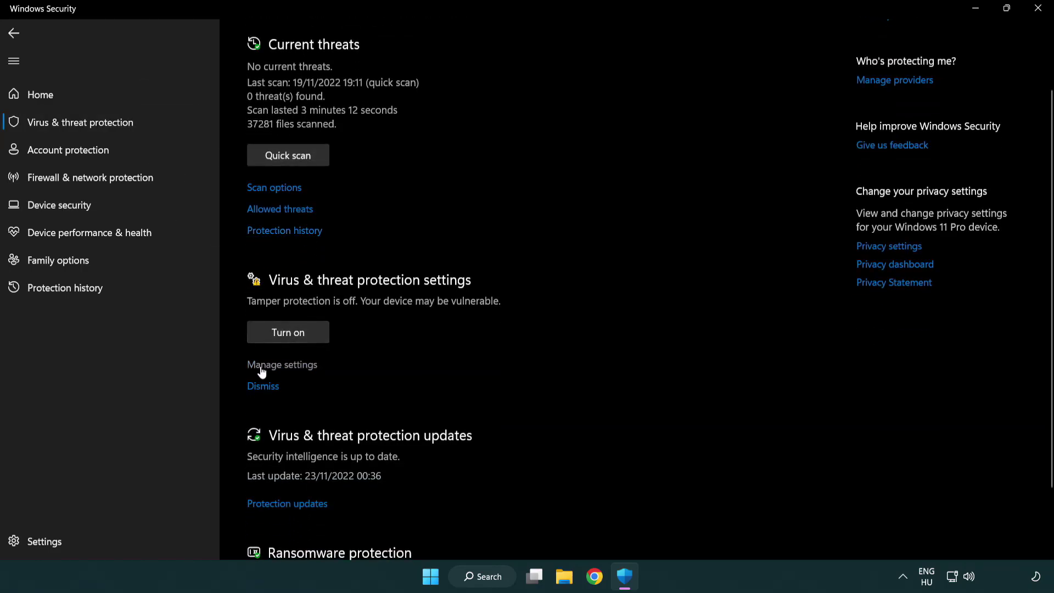
{"action": "left_click", "coordinate": [281, 365]}
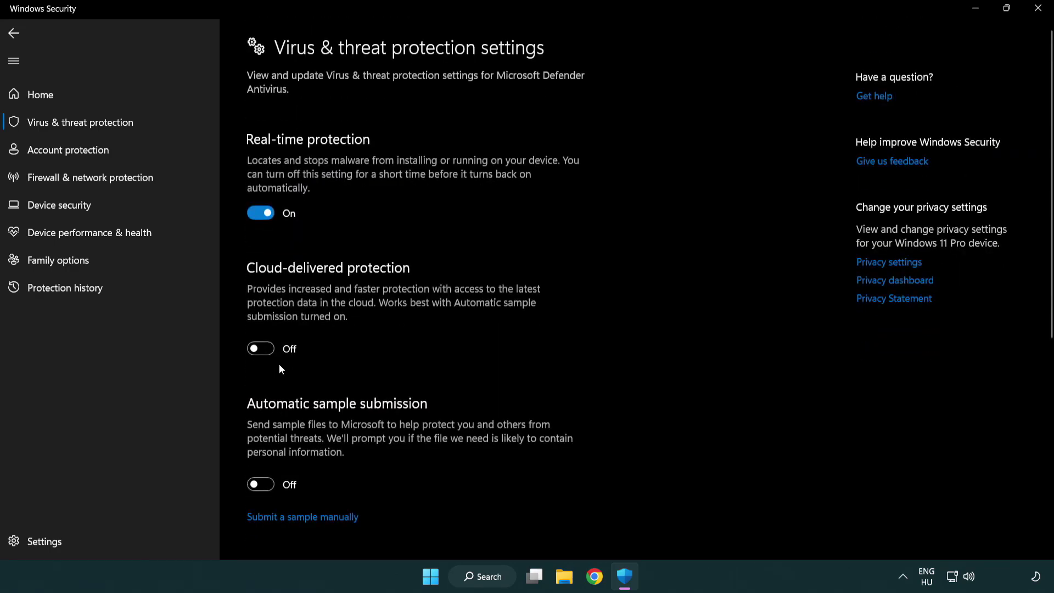
{"action": "scroll", "coordinate": [280, 365], "scroll_direction": "down", "scroll_amount": 10}
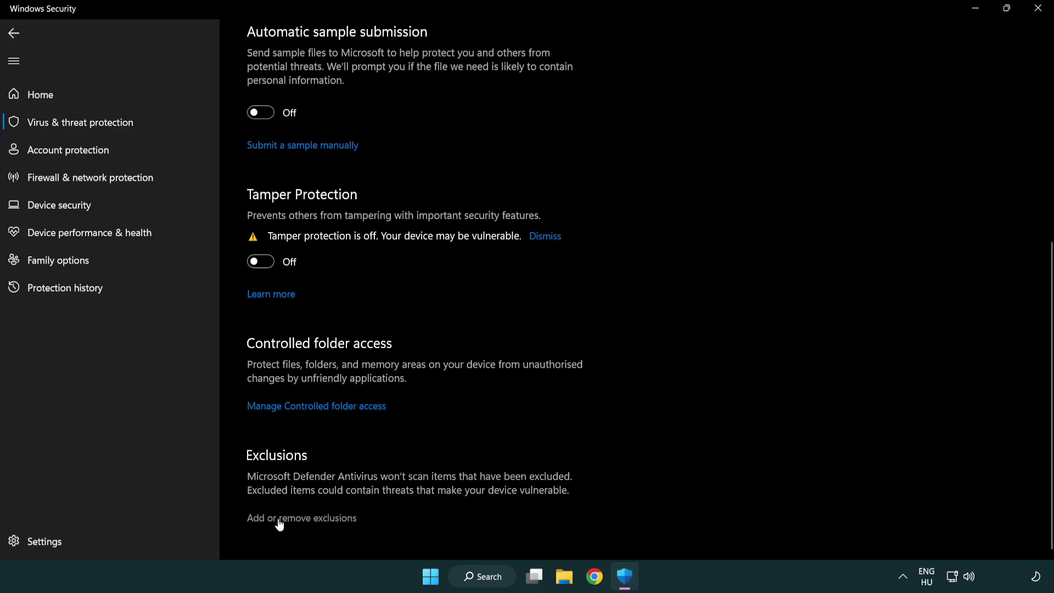
Start adding a new file exclusion from Defender's exclusions list.
{"action": "left_click", "coordinate": [306, 522]}
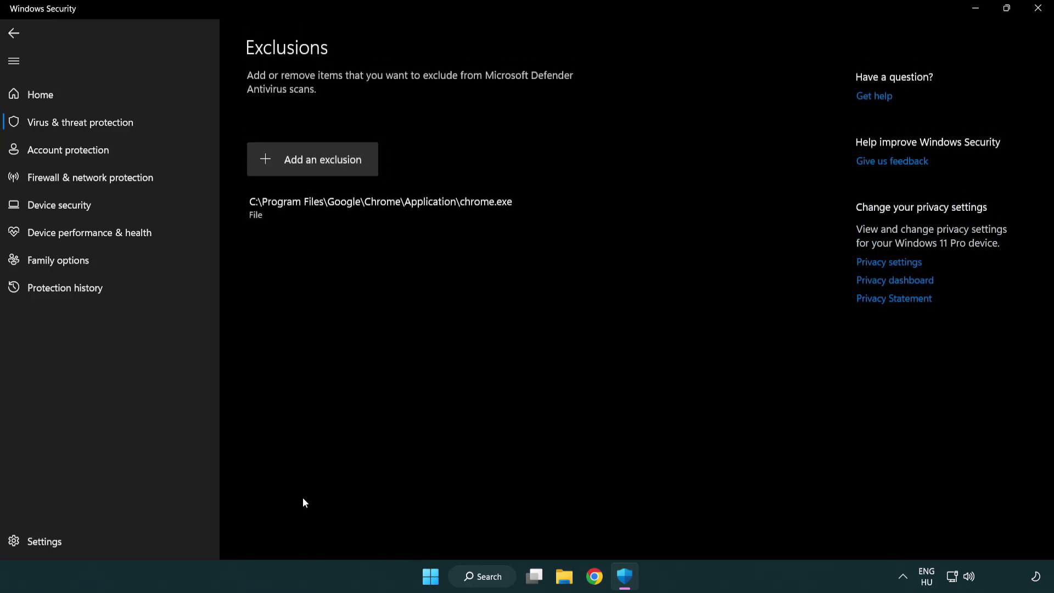
{"action": "left_click", "coordinate": [317, 164]}
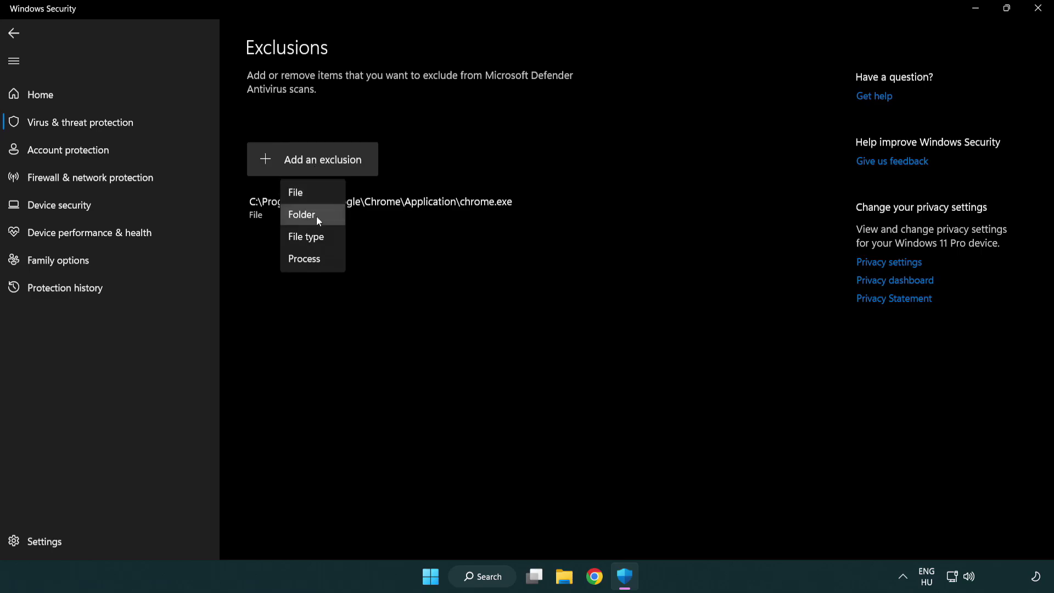
{"action": "left_click", "coordinate": [317, 193]}
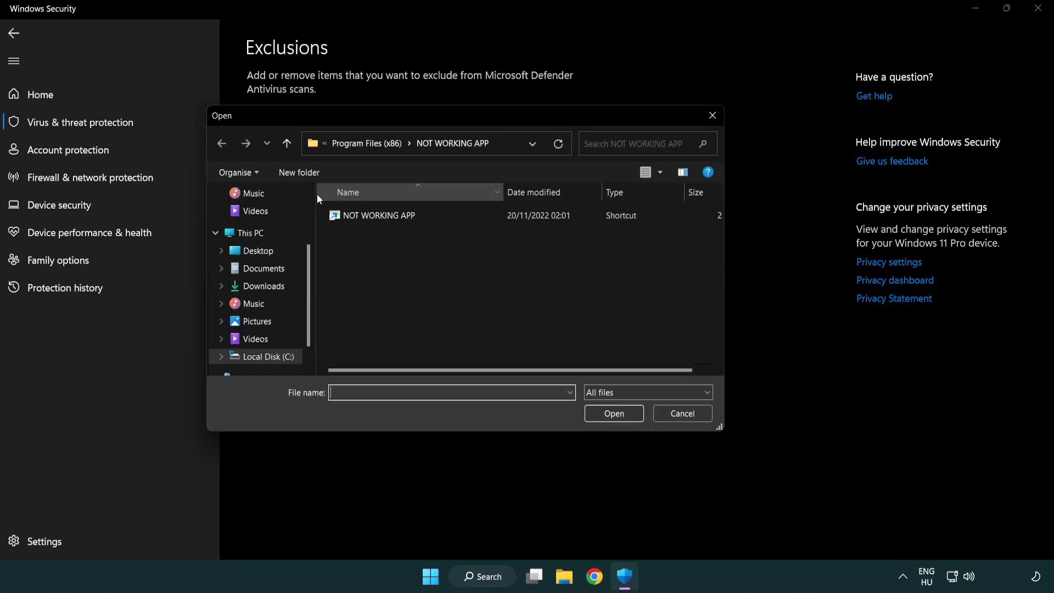
Pick the NOT WORKING APP shortcut in C:\Program Files (x86)\NOT WORKING APP as the exclusion and close Windows Security.
{"action": "left_click", "coordinate": [356, 144]}
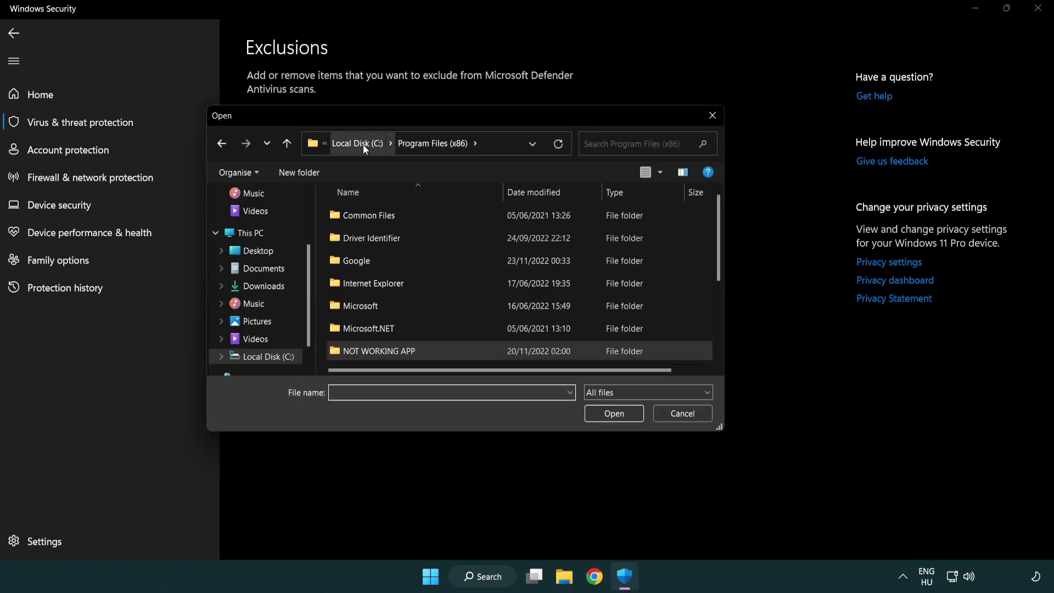
{"action": "left_click", "coordinate": [364, 143]}
{"action": "left_click", "coordinate": [357, 146]}
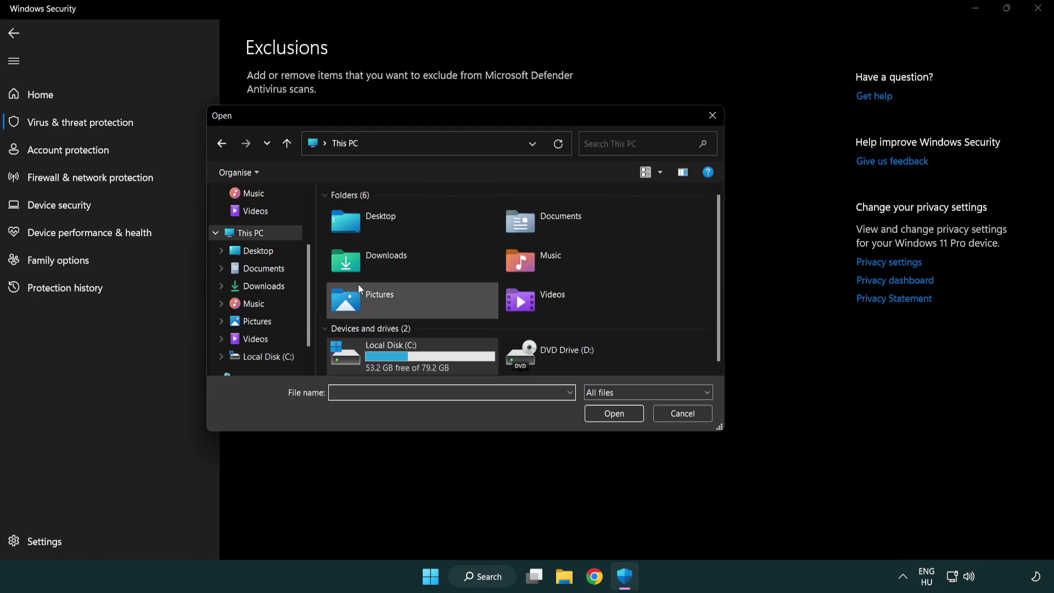
{"action": "double_click", "coordinate": [389, 362]}
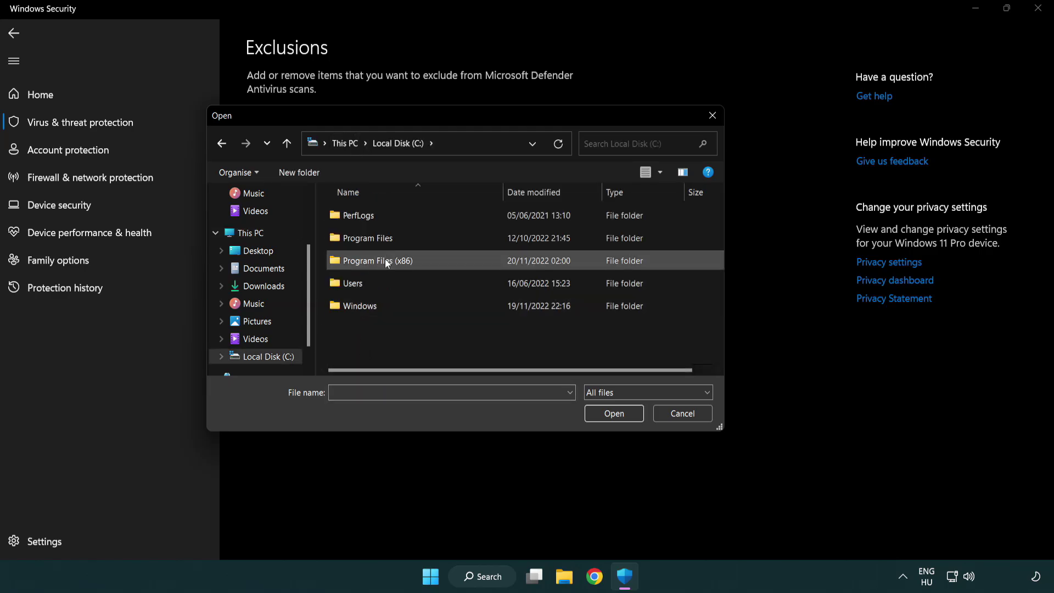
{"action": "double_click", "coordinate": [386, 261]}
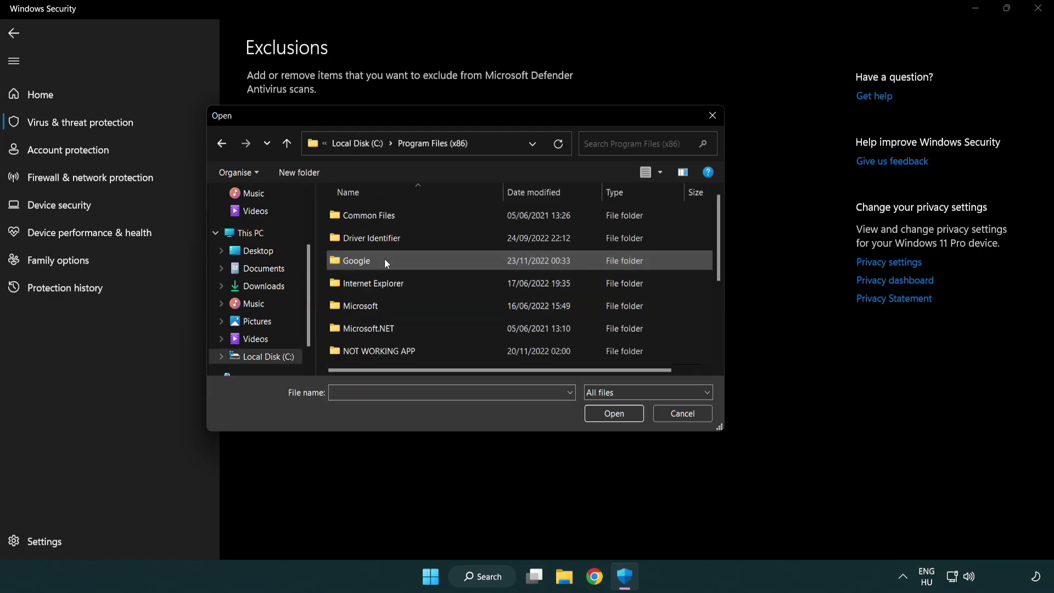
{"action": "double_click", "coordinate": [393, 353]}
{"action": "left_click", "coordinate": [371, 215]}
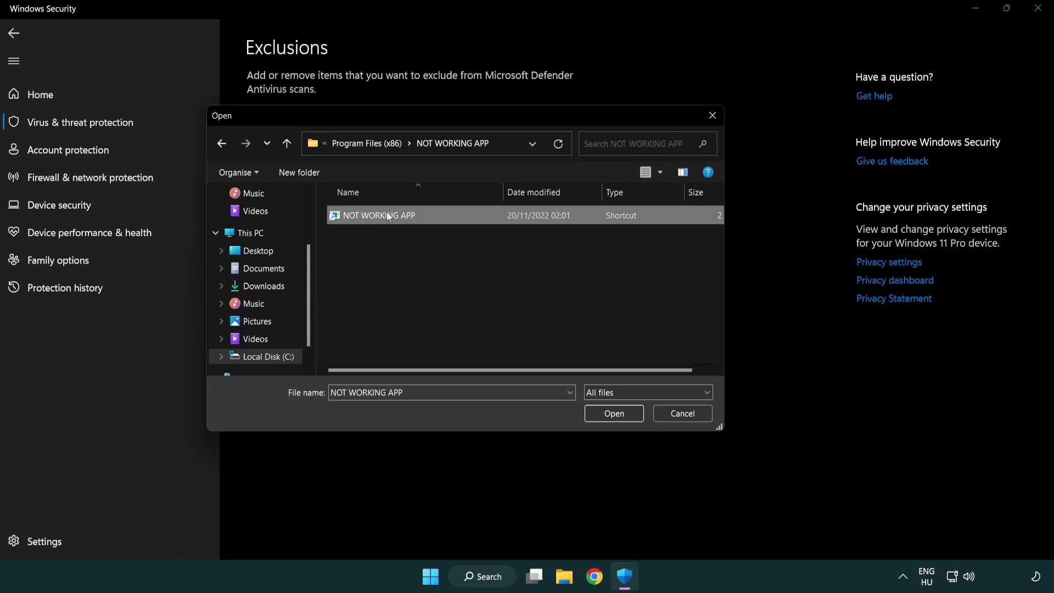
{"action": "left_click", "coordinate": [611, 417]}
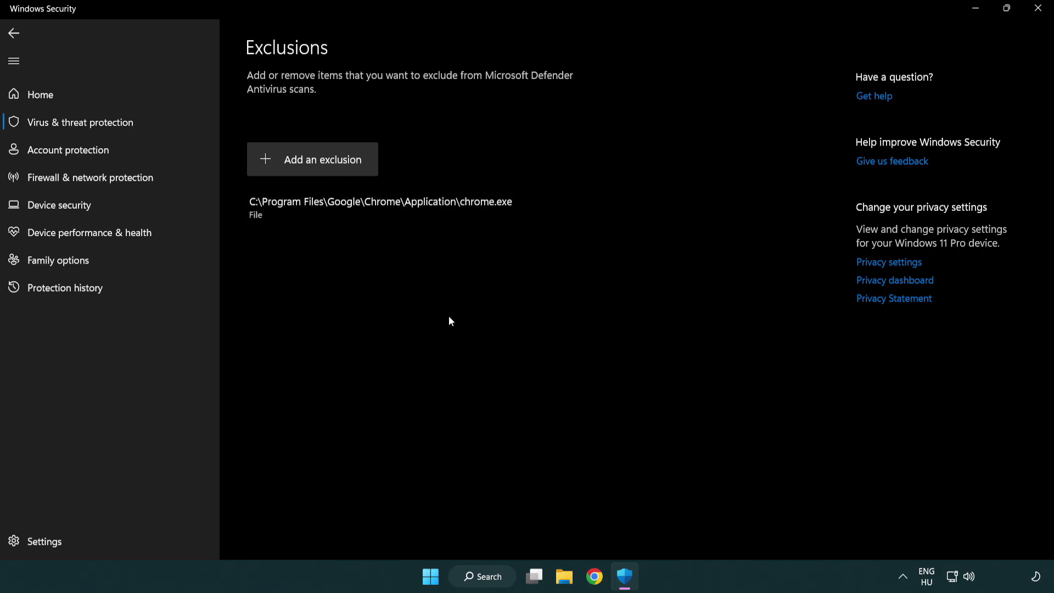
{"action": "left_click", "coordinate": [1038, 10]}
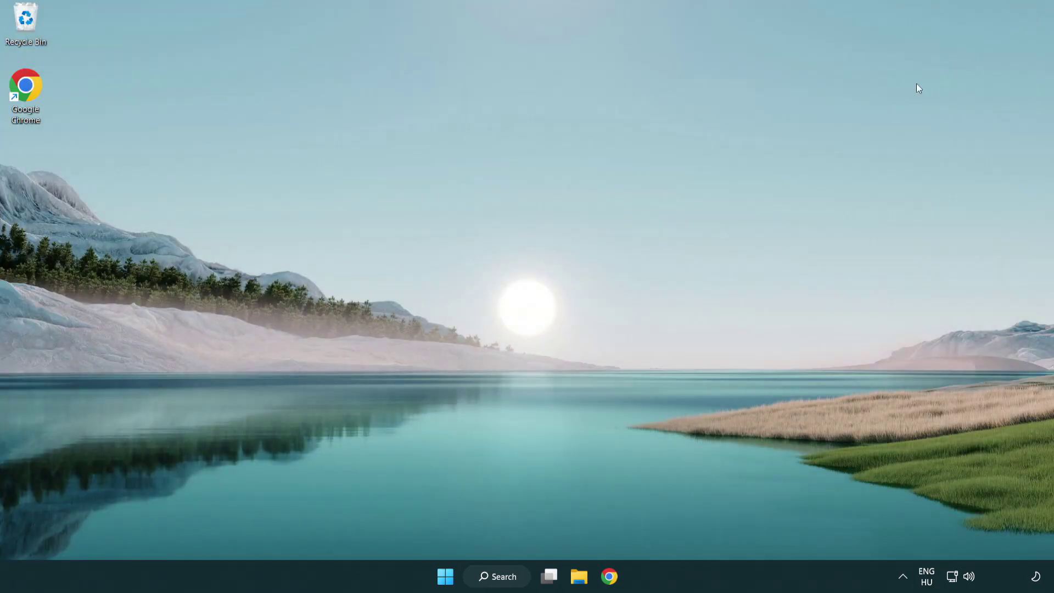
Show the Start menu's power options: Sleep, Shut down and Restart.
{"action": "left_click", "coordinate": [445, 576]}
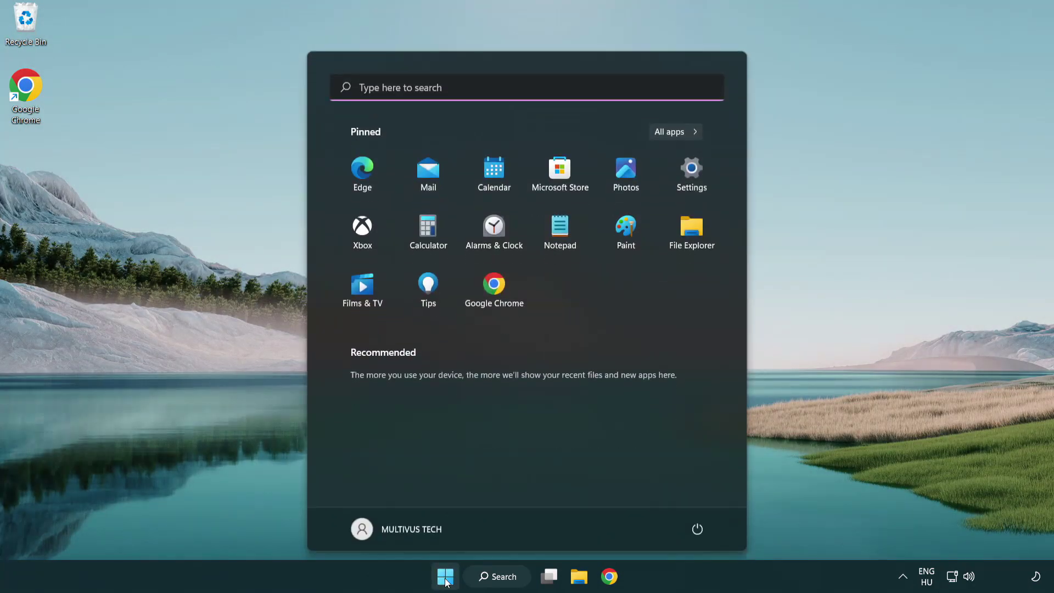
{"action": "left_click", "coordinate": [697, 528]}
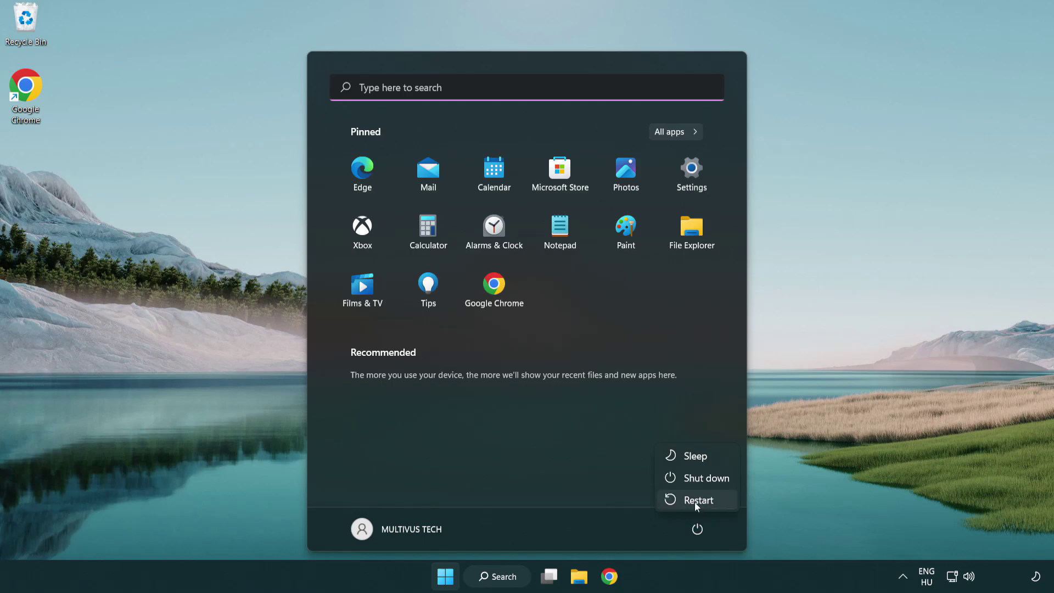